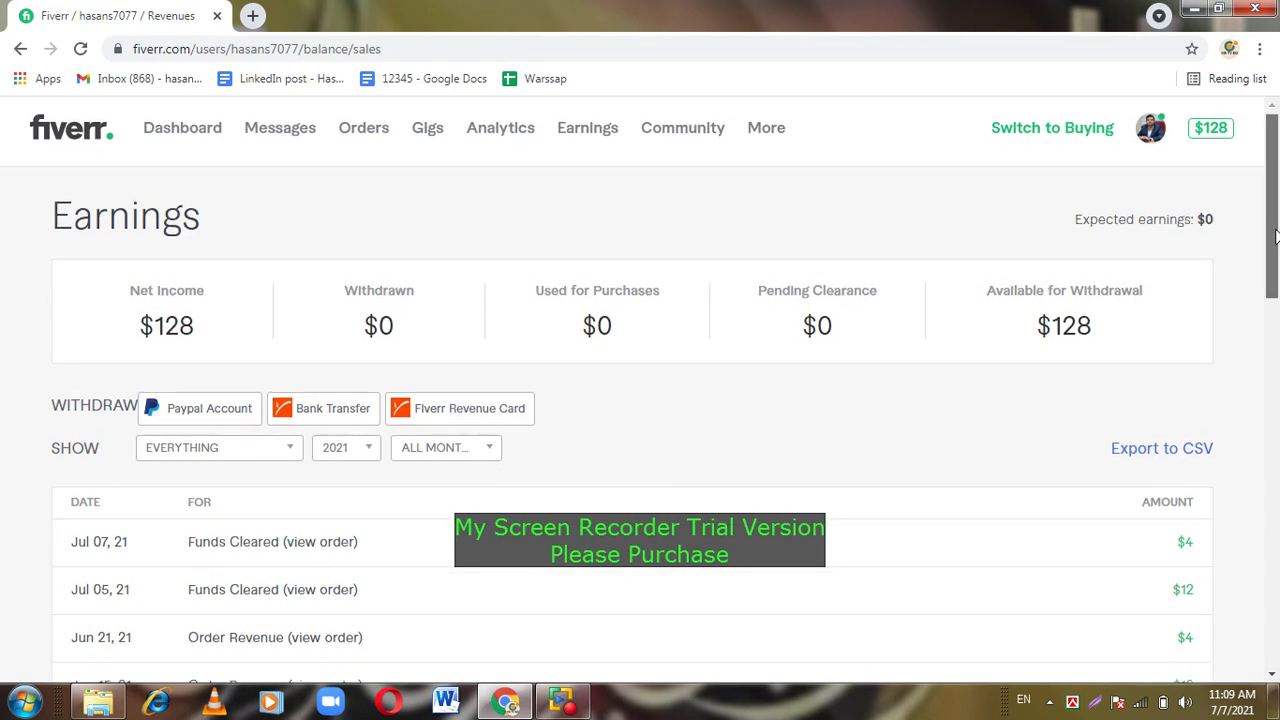
# - Withdraw the $128 Fiverr earnings by bank transfer and confirm the withdrawal
pyautogui.moveTo(1278, 245)
pyautogui.mouseDown()
pyautogui.moveTo(1278, 448)
pyautogui.moveTo(1268, 222)
pyautogui.mouseUp()
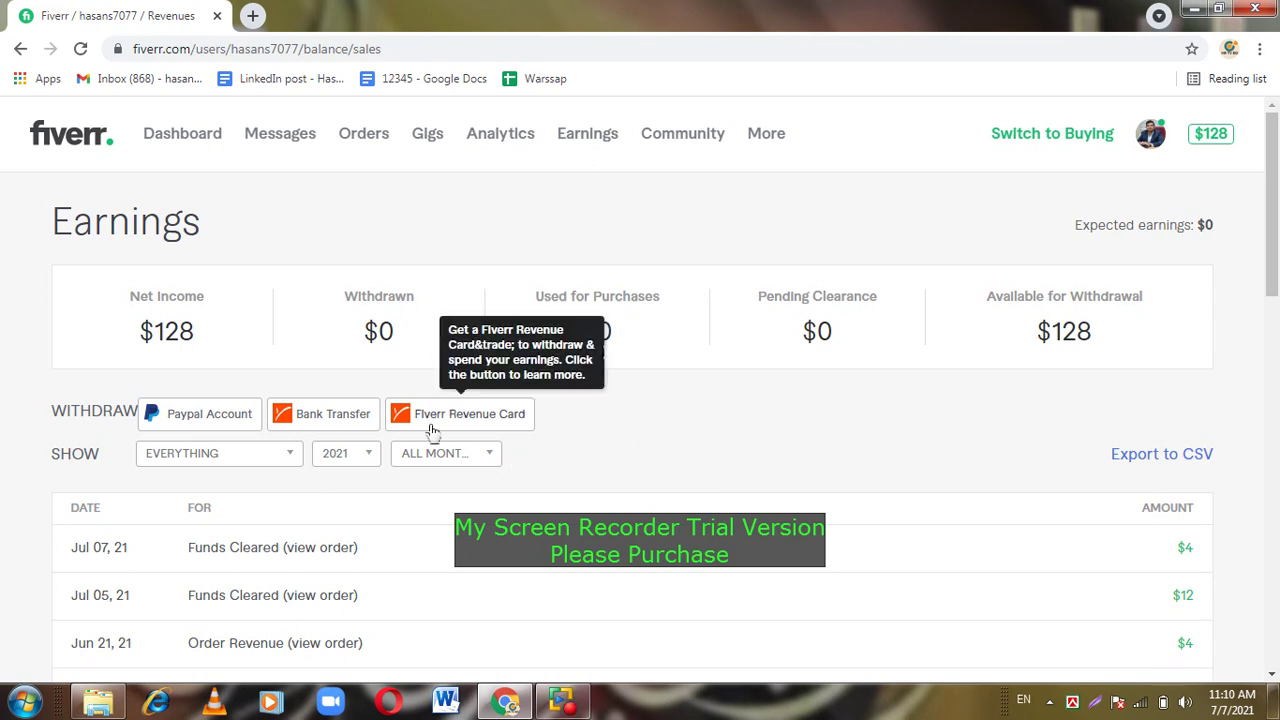
pyautogui.click(326, 422)
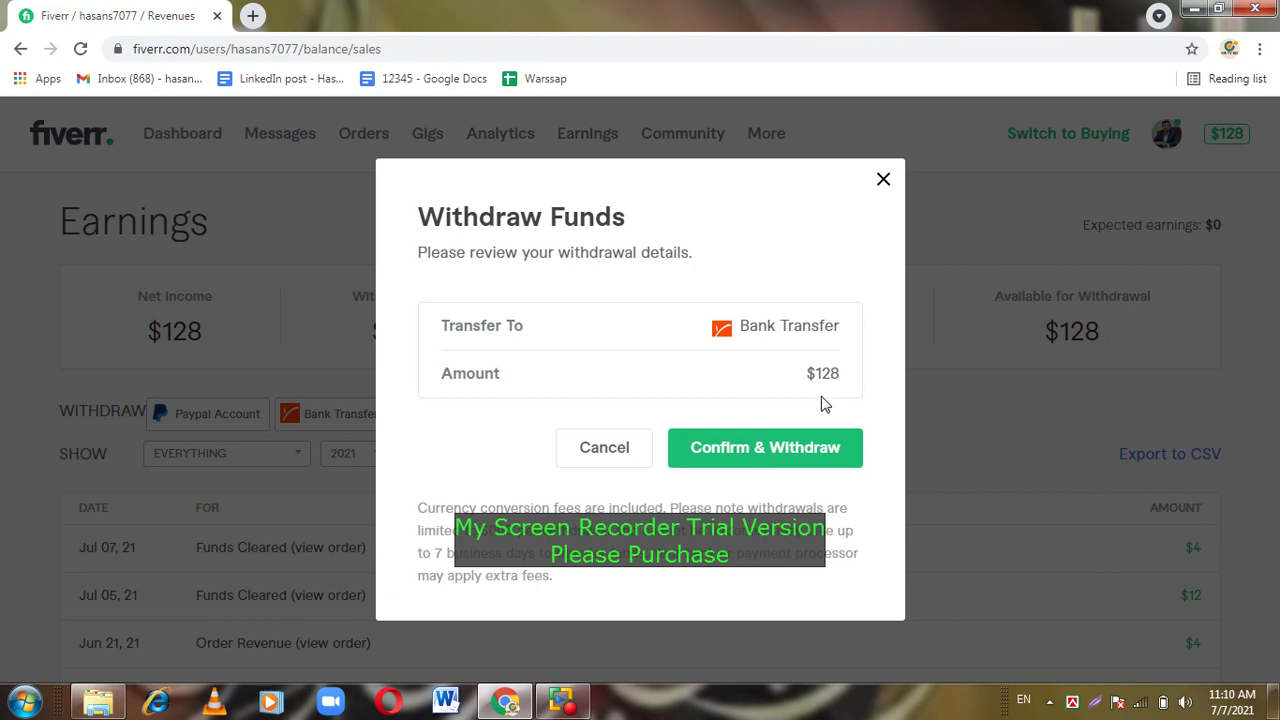
pyautogui.click(787, 452)
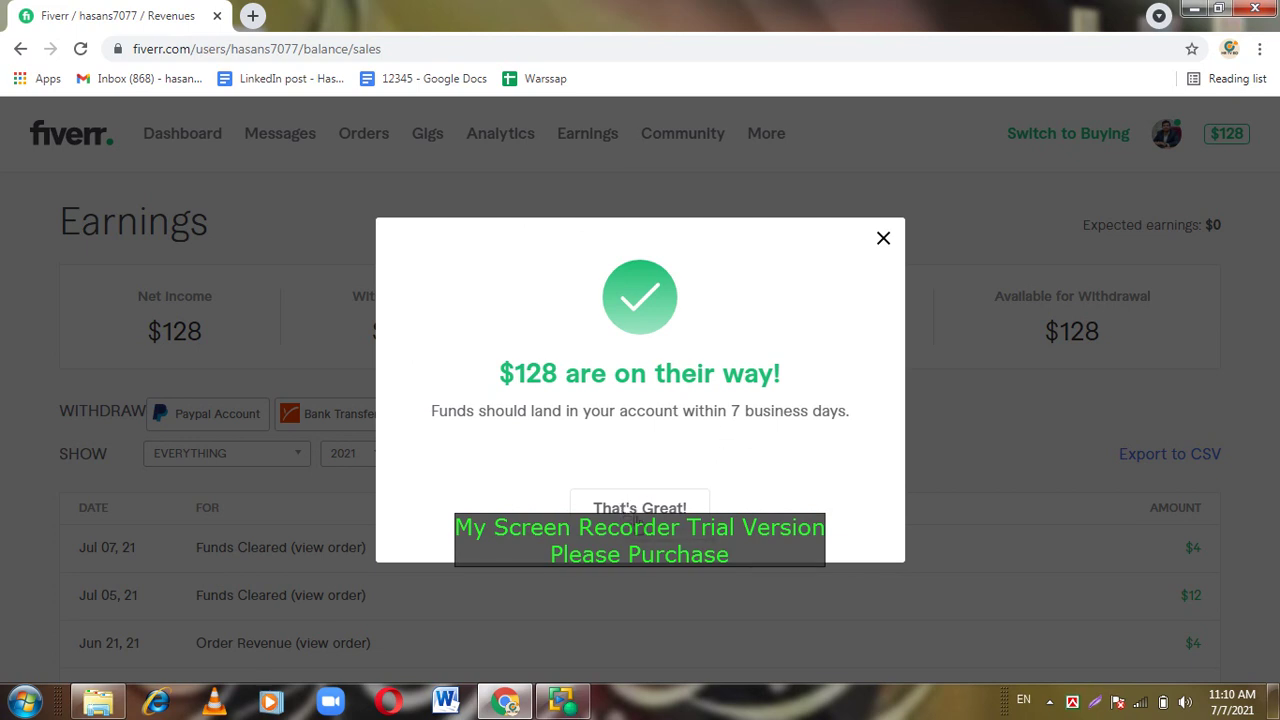
# - Open the Payoneer site in a new tab and dismiss Fiverr's withdrawal success message
pyautogui.click(254, 17)
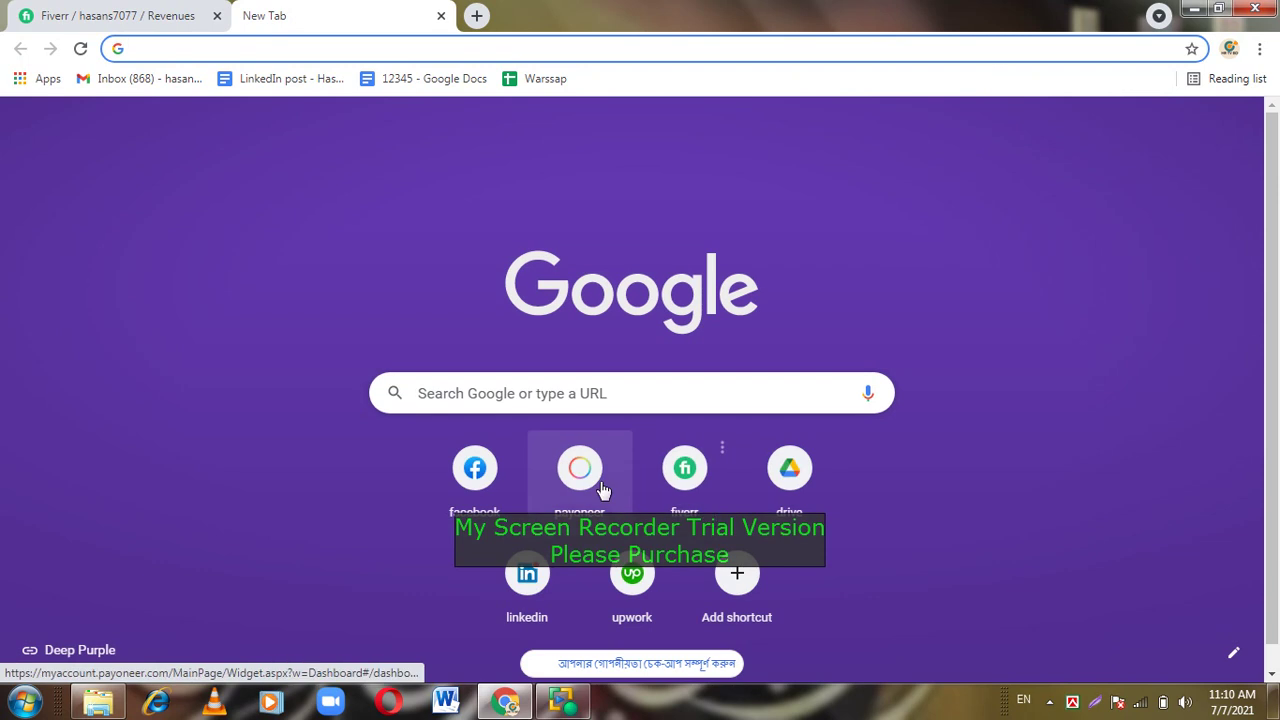
pyautogui.click(592, 485)
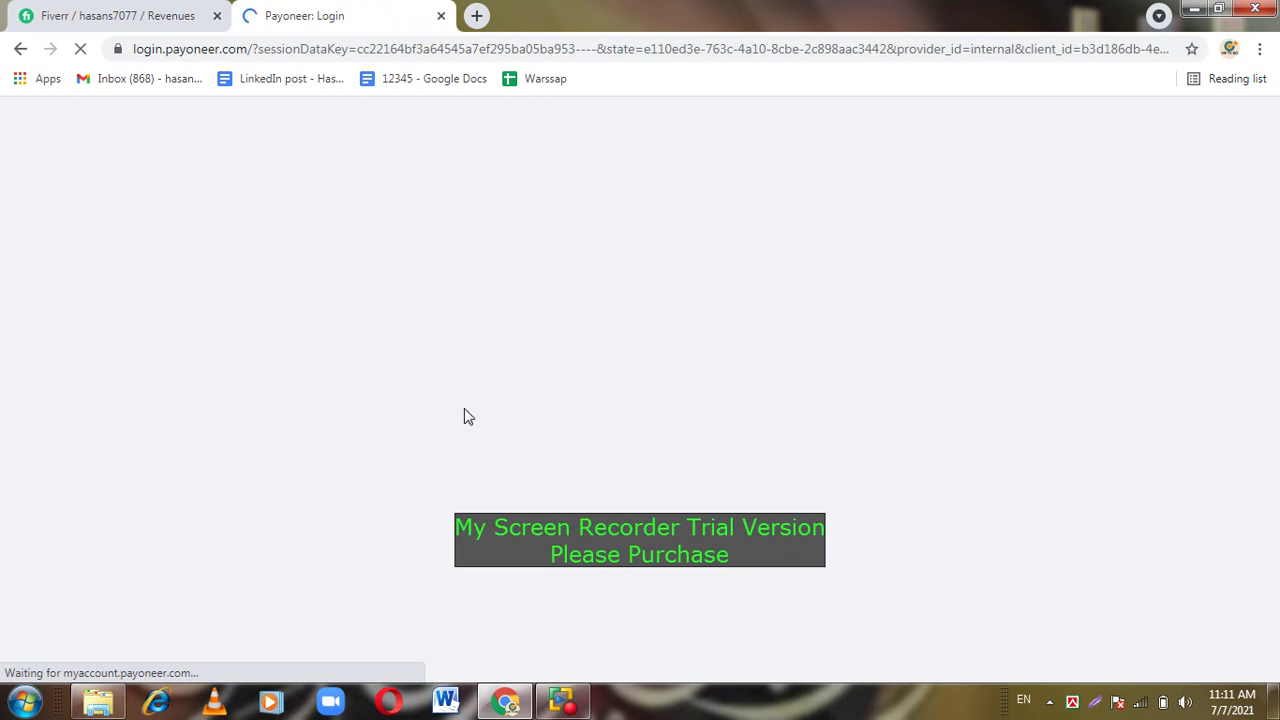
pyautogui.click(110, 10)
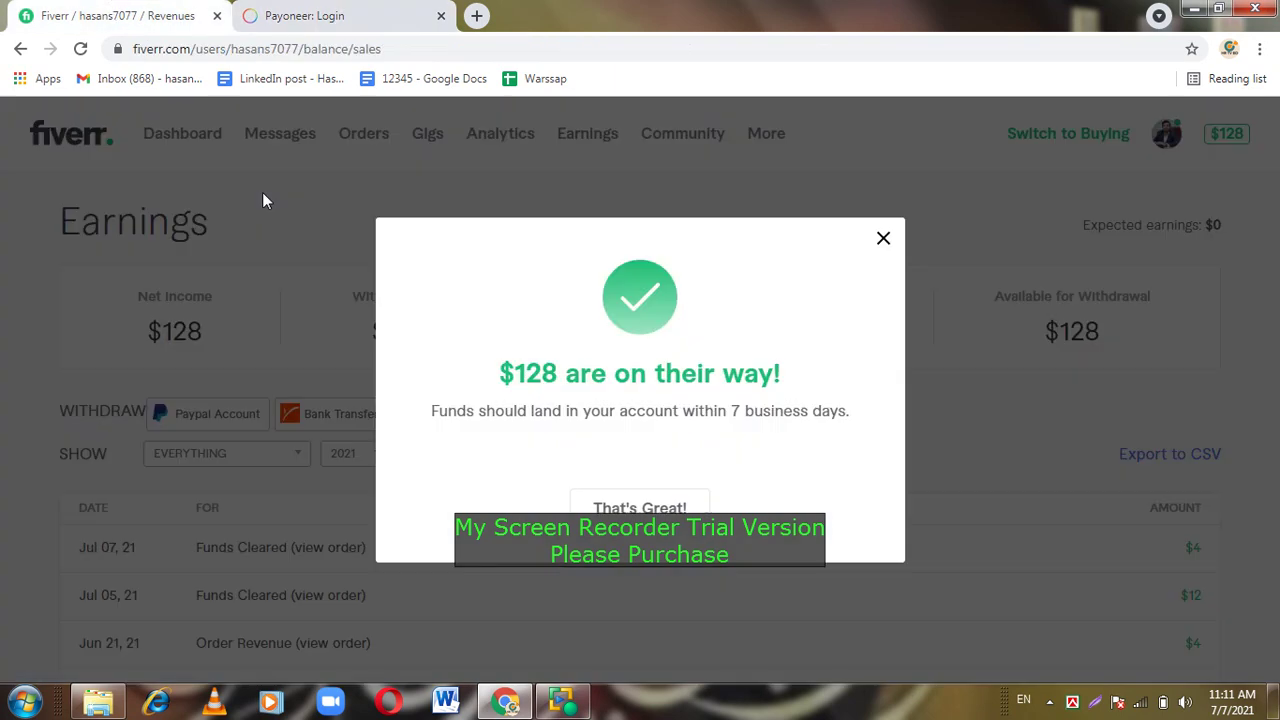
pyautogui.click(665, 510)
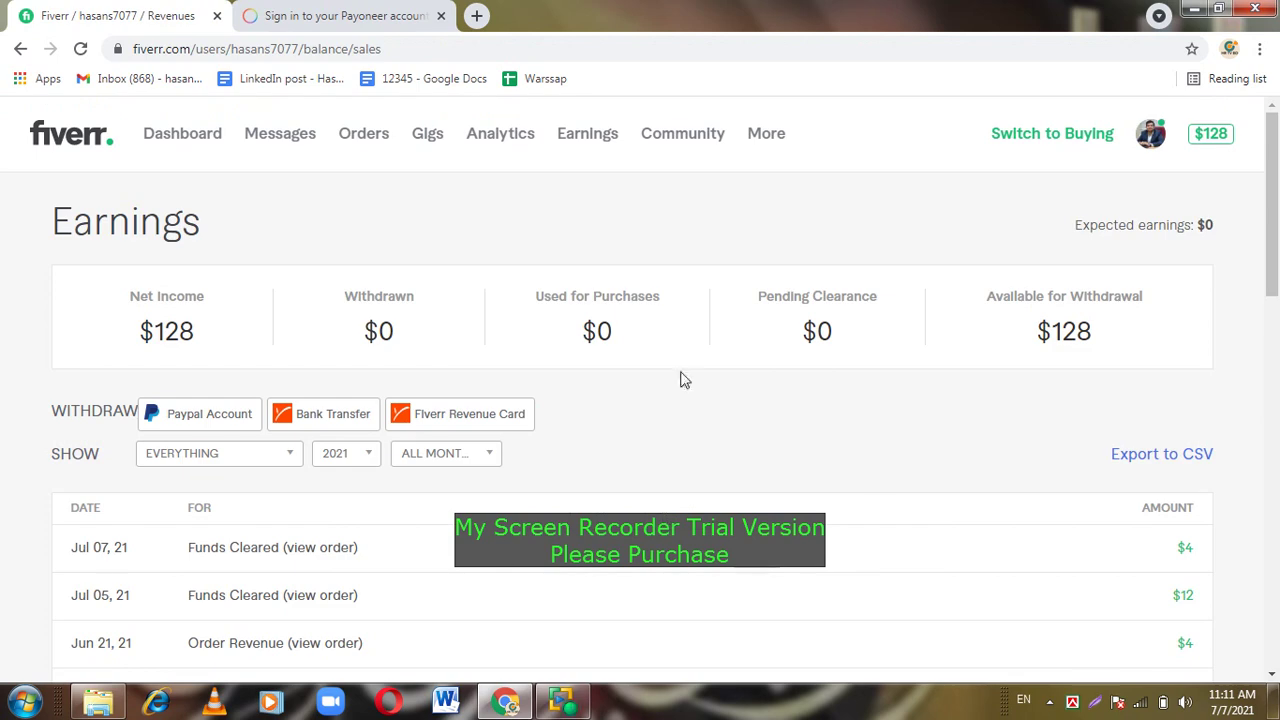
pyautogui.click(345, 16)
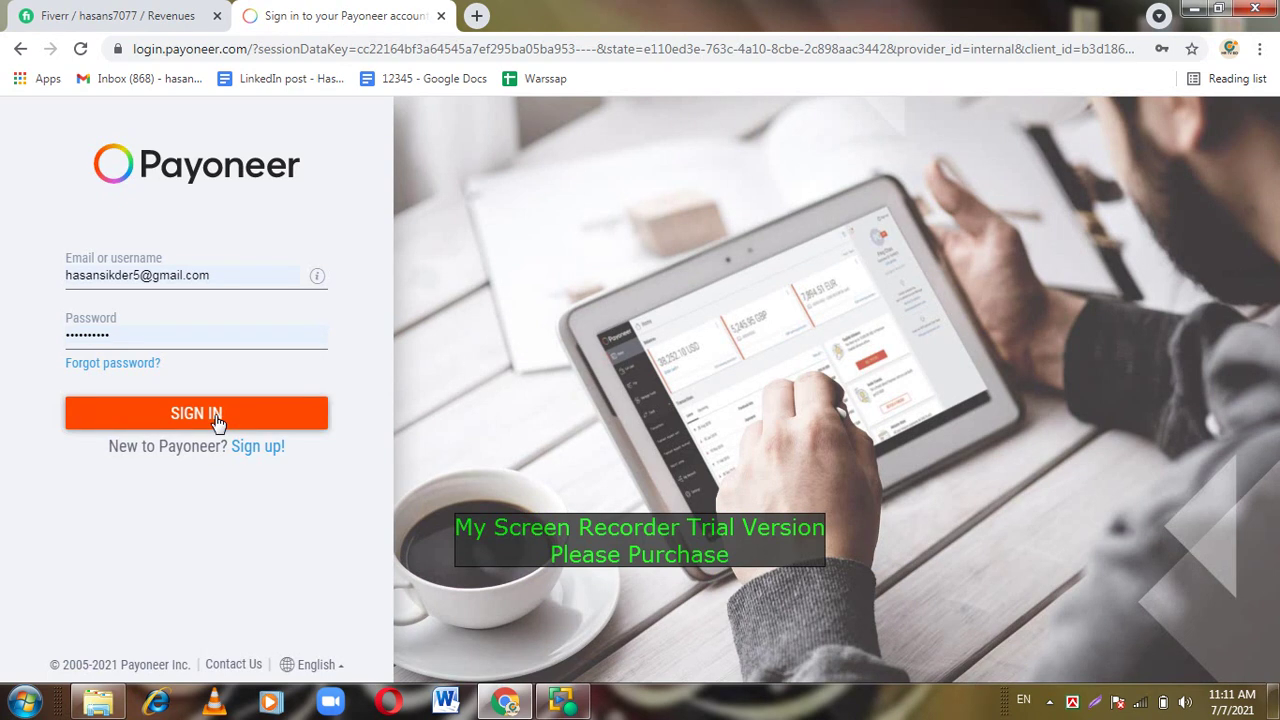
# - Sign in to the Payoneer account from the login page
pyautogui.click(217, 423)
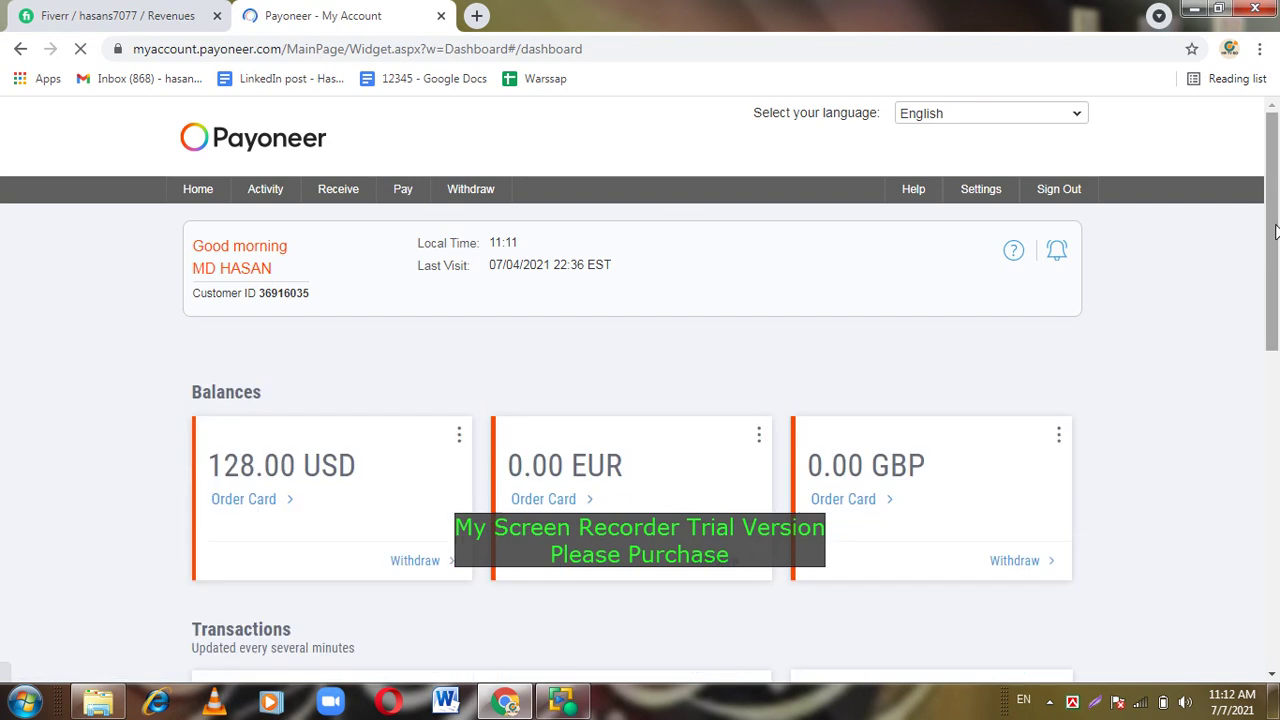
pyautogui.moveTo(1275, 232); pyautogui.dragTo(1277, 275)
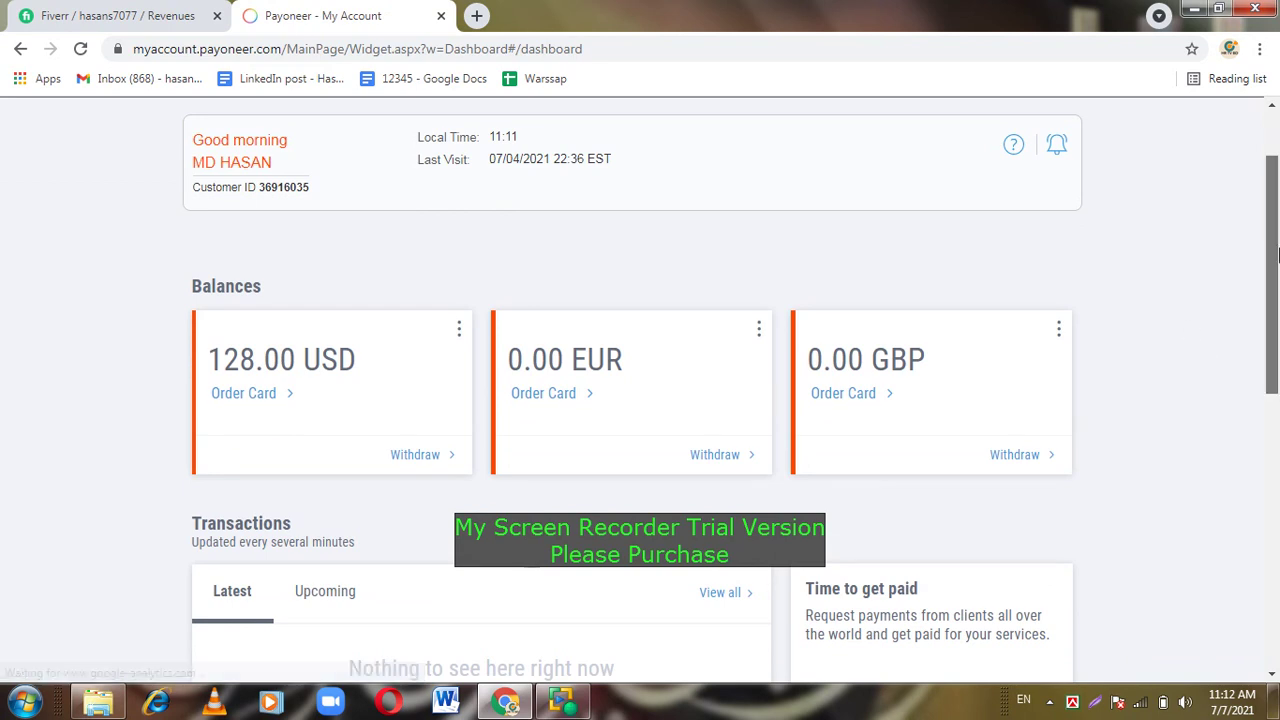
pyautogui.scroll(-3, 1277, 255)
pyautogui.scroll(4, 1277, 255)
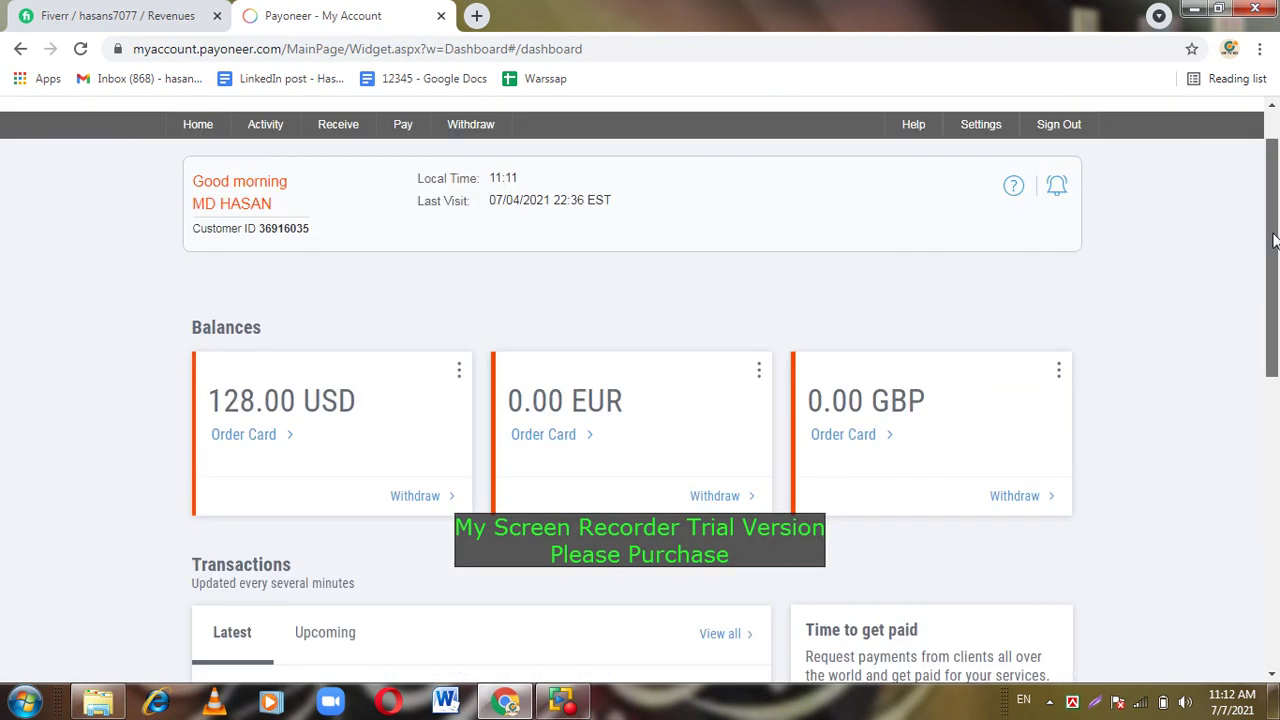
pyautogui.scroll(-1, 1275, 254)
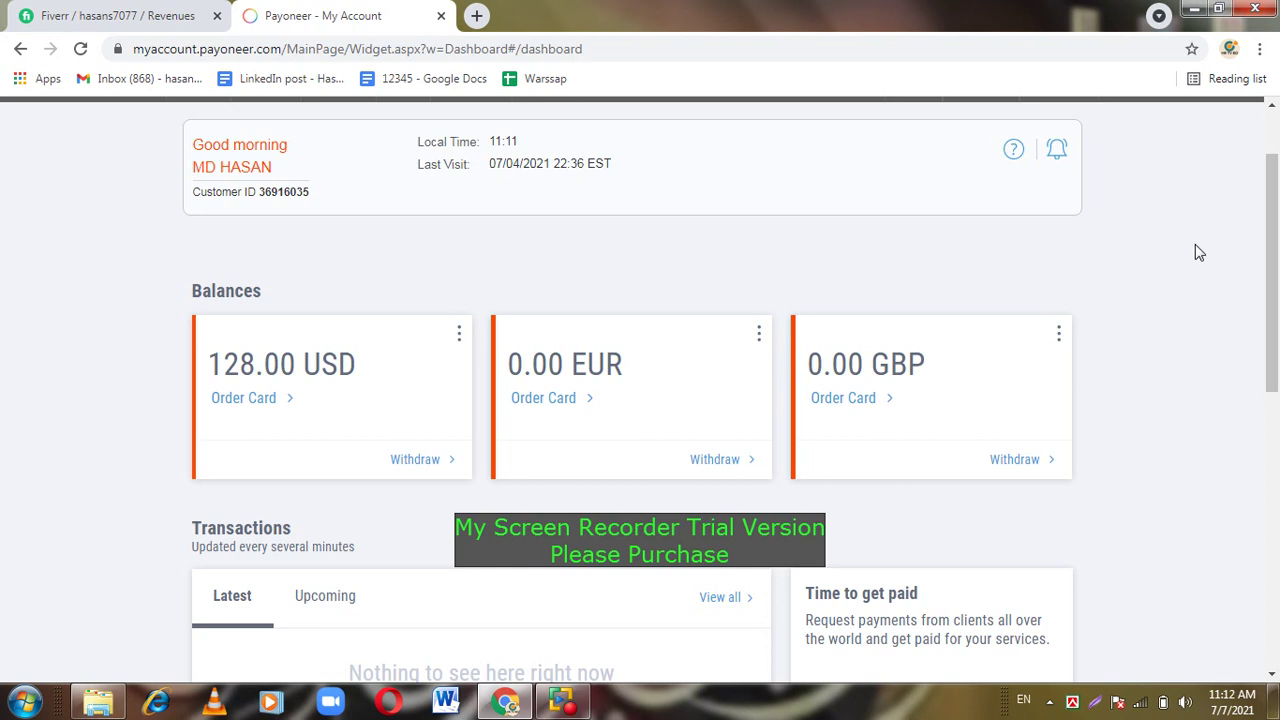
pyautogui.moveTo(1272, 237); pyautogui.dragTo(1272, 195)
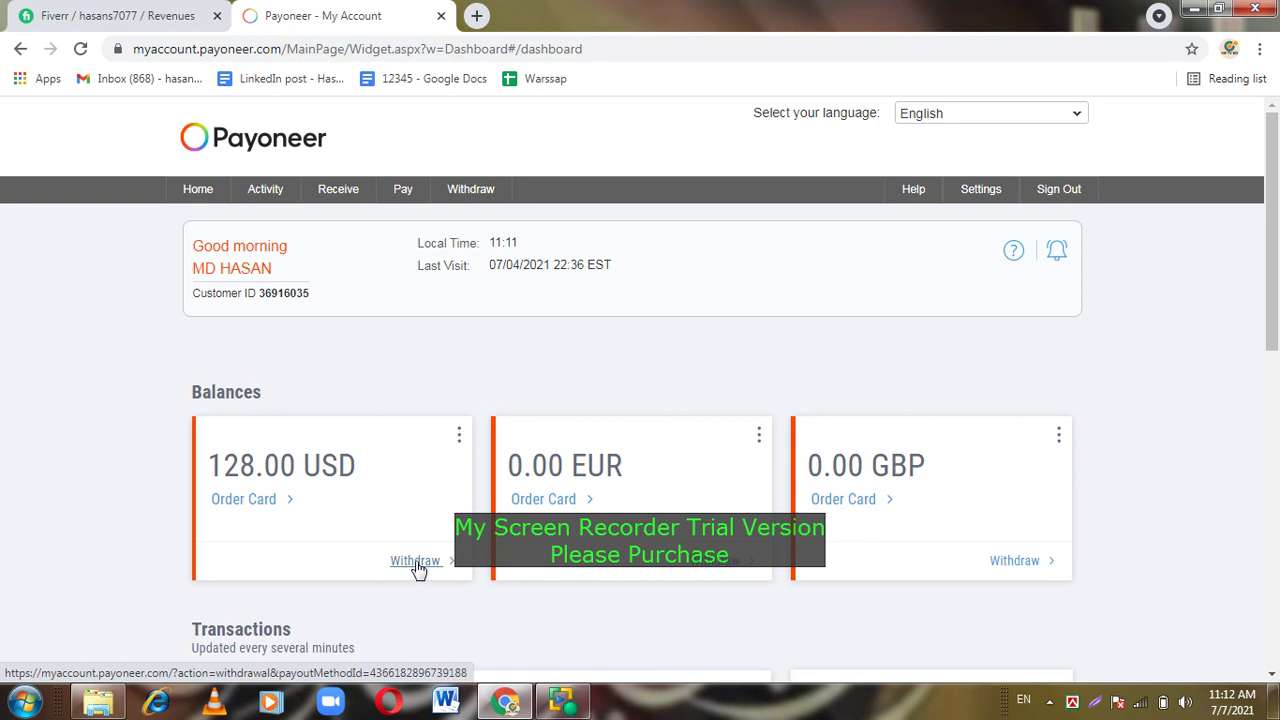
# - Start a bank withdrawal from the USD balance for 128 USD, converting to 10637.31 BDT
pyautogui.click(418, 568)
pyautogui.moveTo(470, 197)
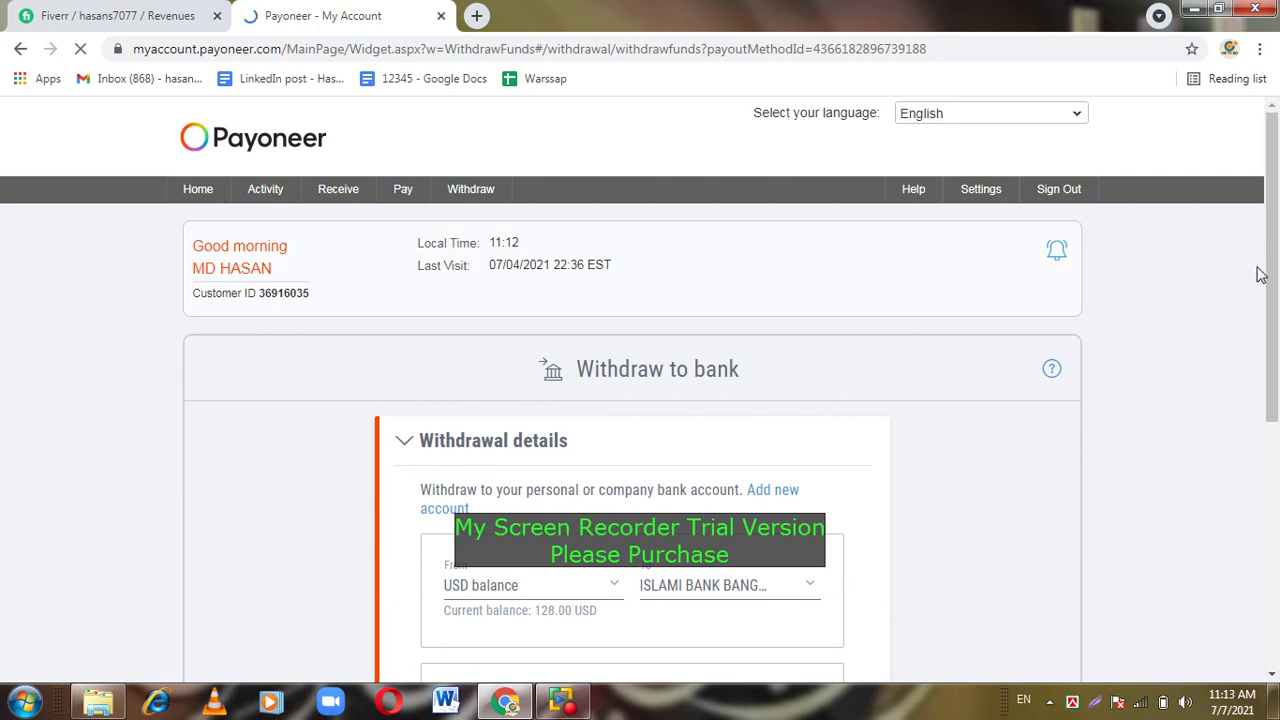
pyautogui.moveTo(1274, 276); pyautogui.dragTo(1276, 318)
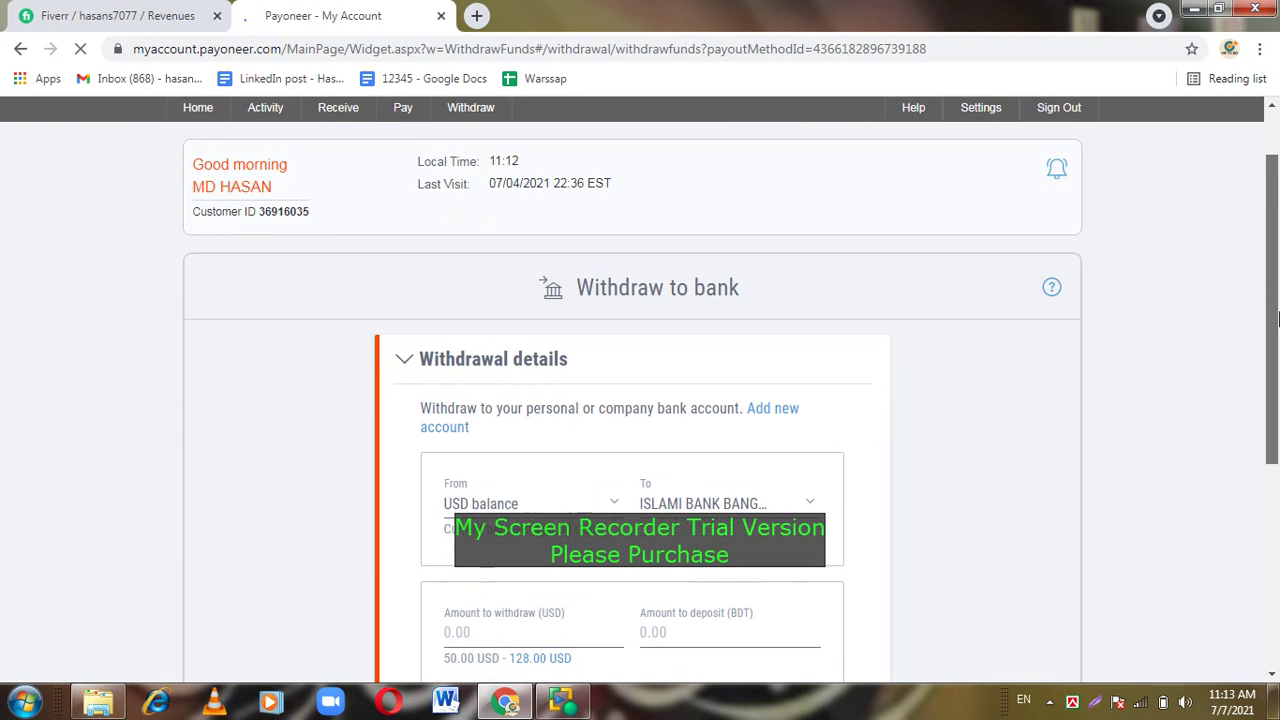
pyautogui.click(490, 631)
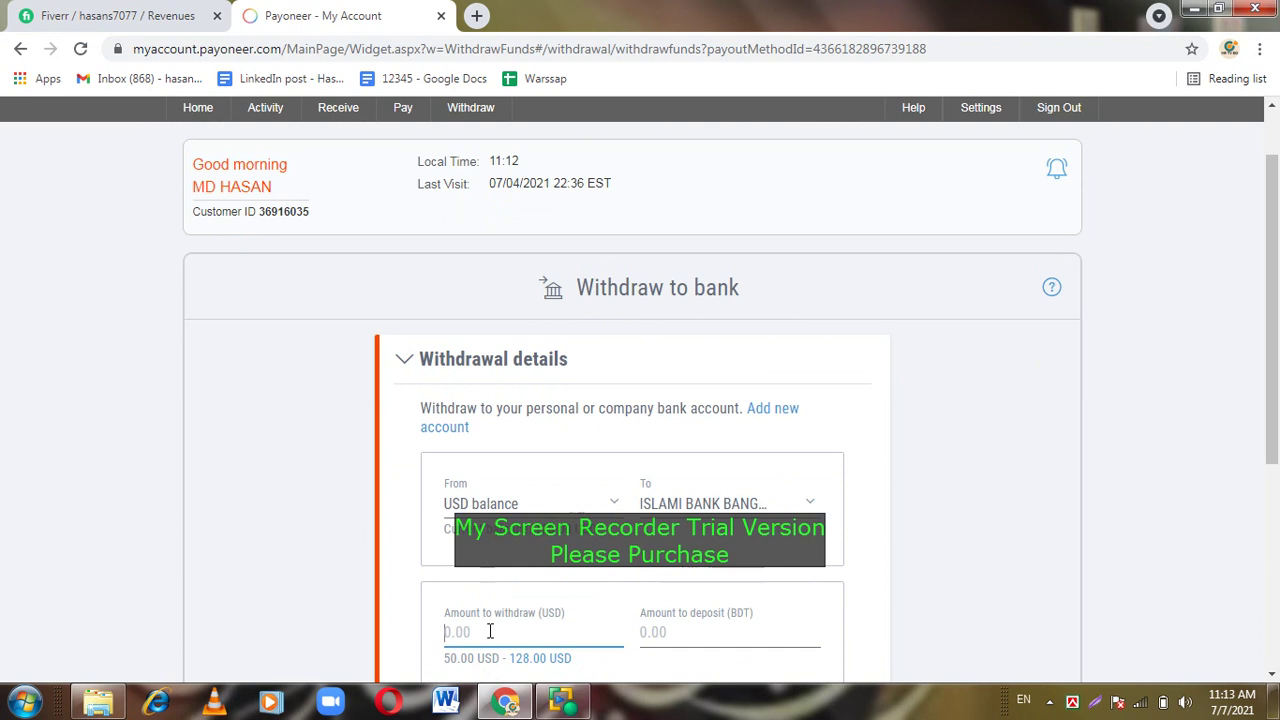
pyautogui.write('128')
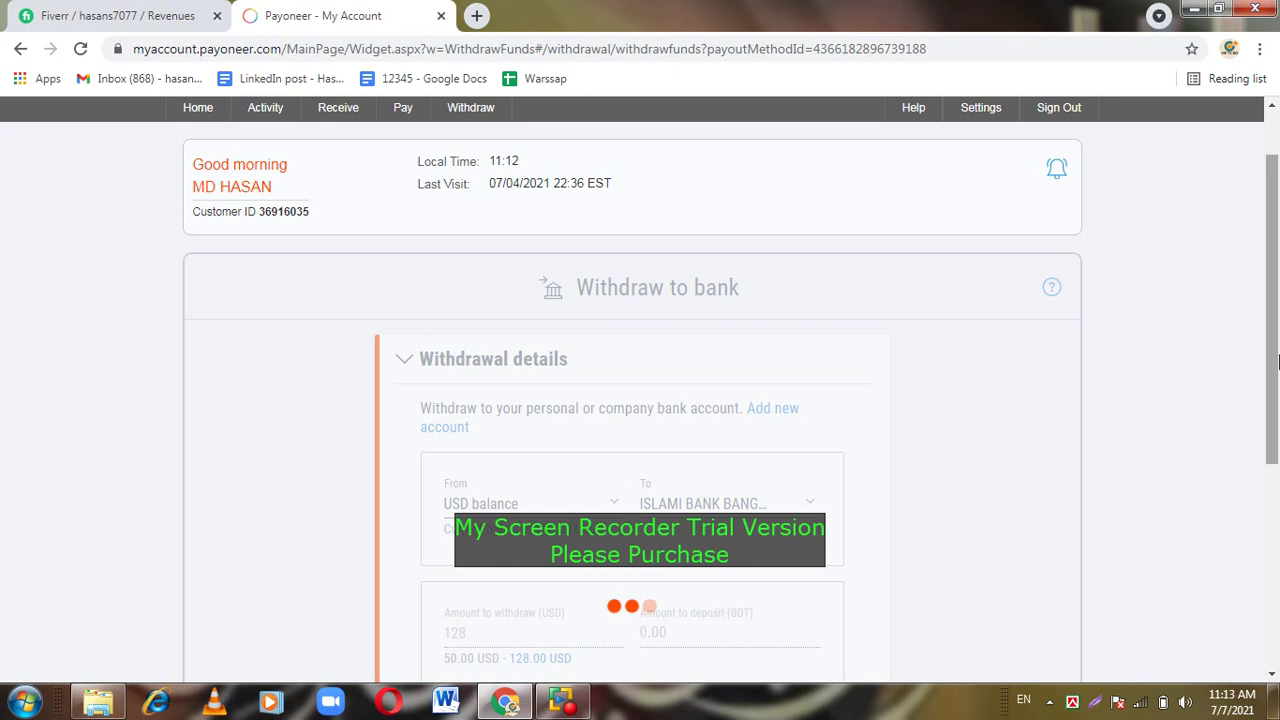
pyautogui.moveTo(1274, 362); pyautogui.dragTo(1192, 486)
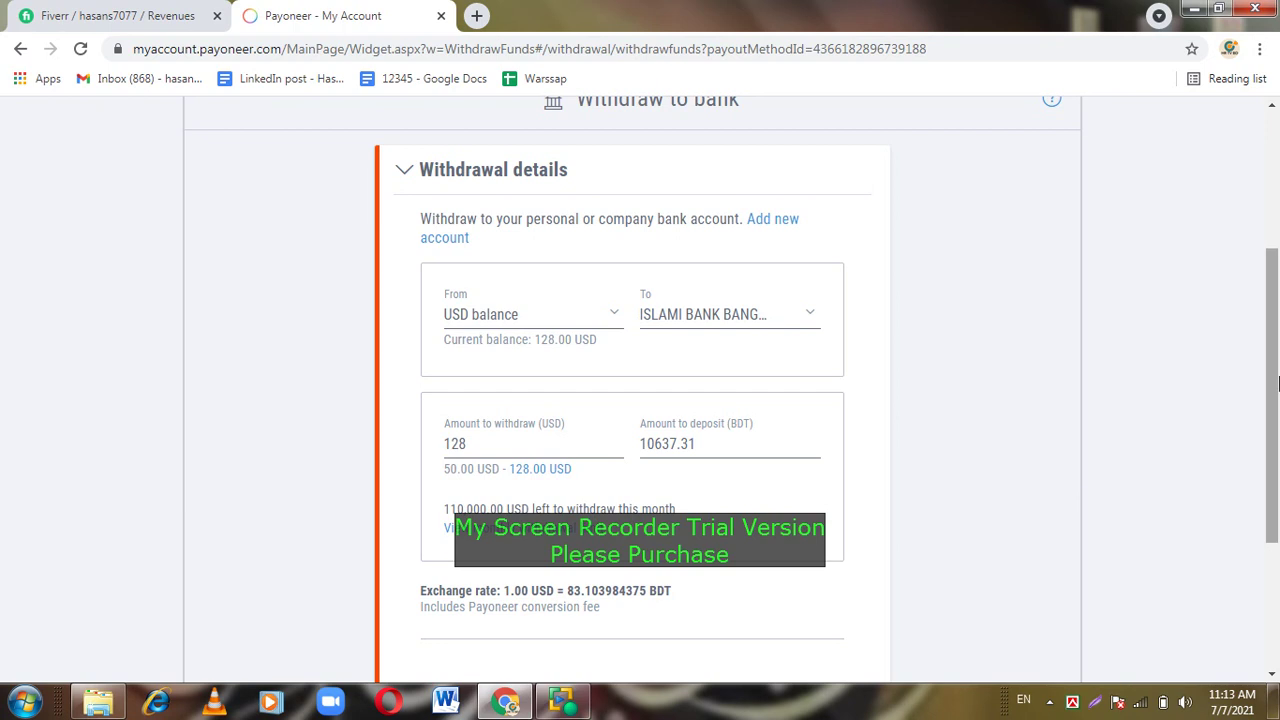
pyautogui.moveTo(1277, 383); pyautogui.dragTo(1277, 428)
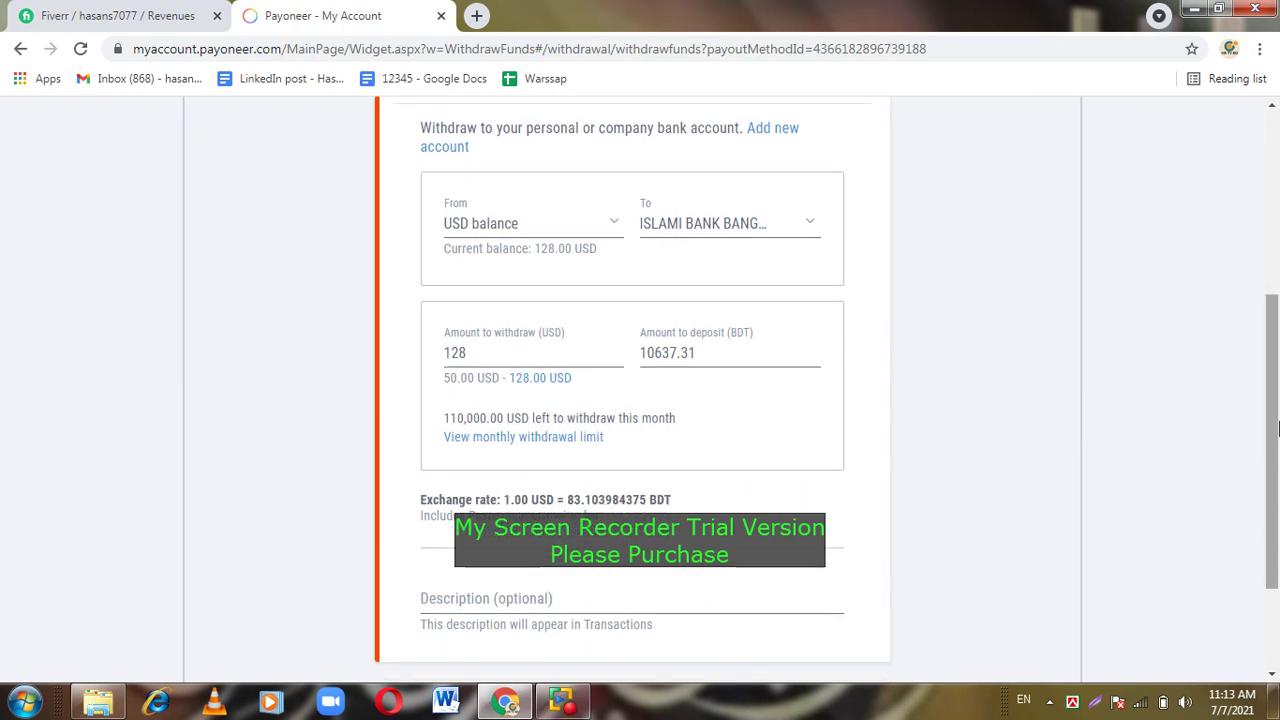
pyautogui.click(483, 607)
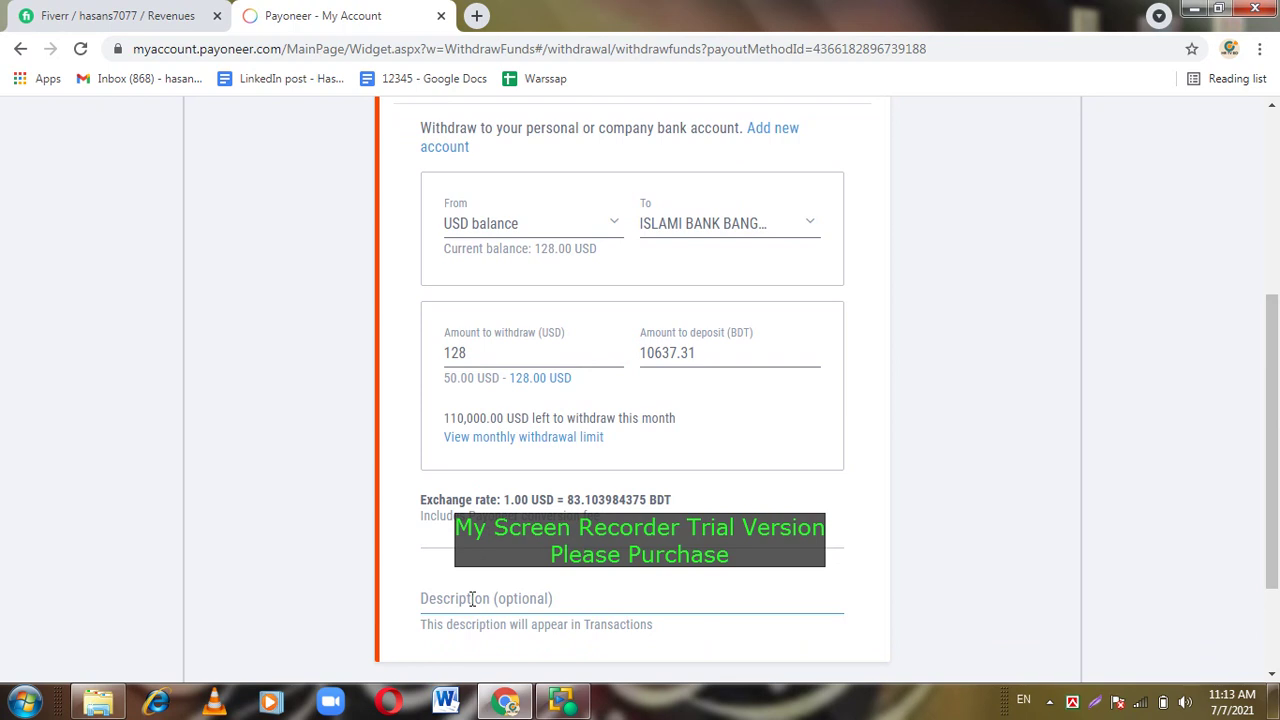
# - Enter 'Freelancing salary' as the withdrawal description
pyautogui.click(472, 598)
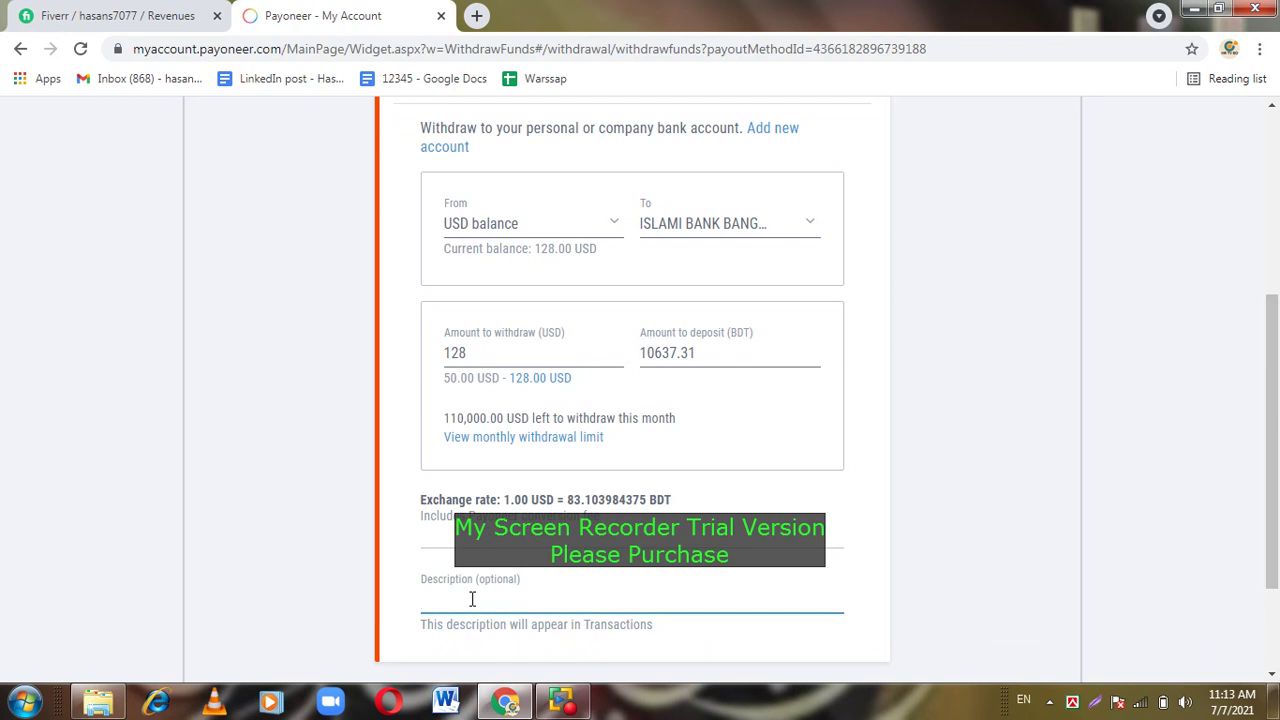
pyautogui.write('Fr')
pyautogui.write('eelan')
pyautogui.write('cing')
pyautogui.write('salary')
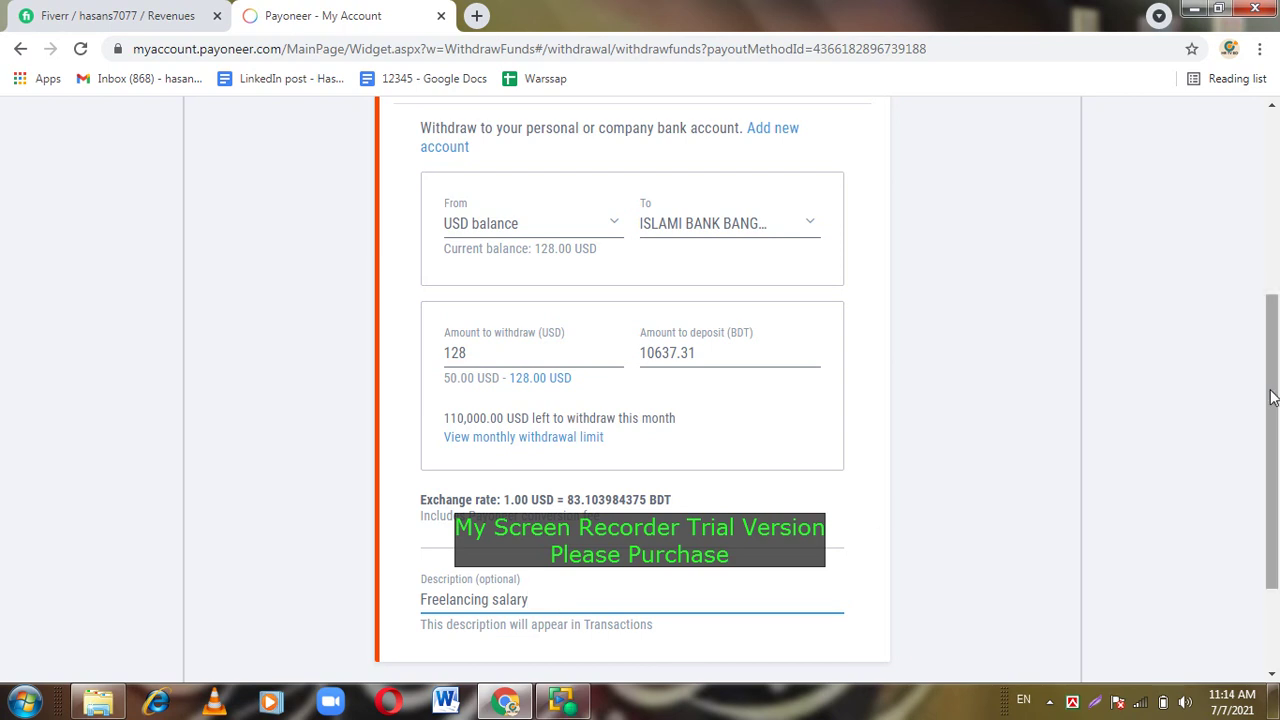
pyautogui.scroll(-2, 1272, 397)
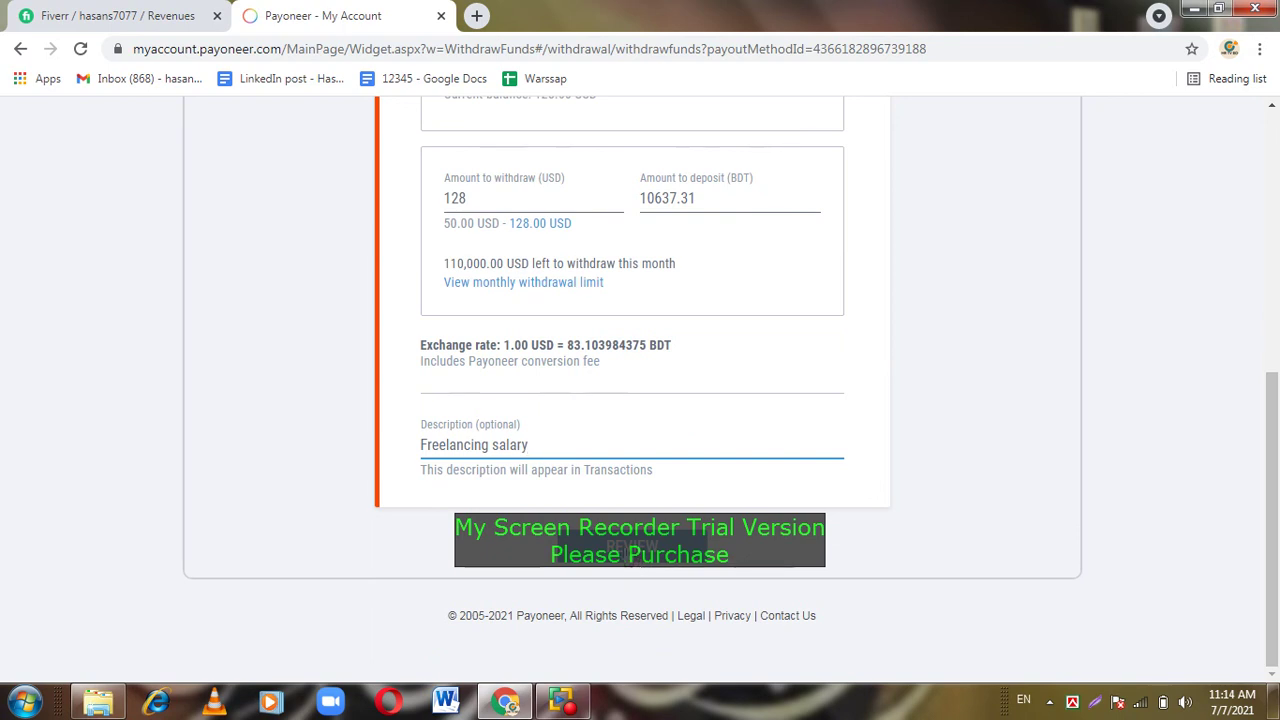
# - Review the summary: 128.00 USD to ISLAMI BANK BANGLADESH LTD, depositing 10,637.31 BDT
pyautogui.click(628, 558)
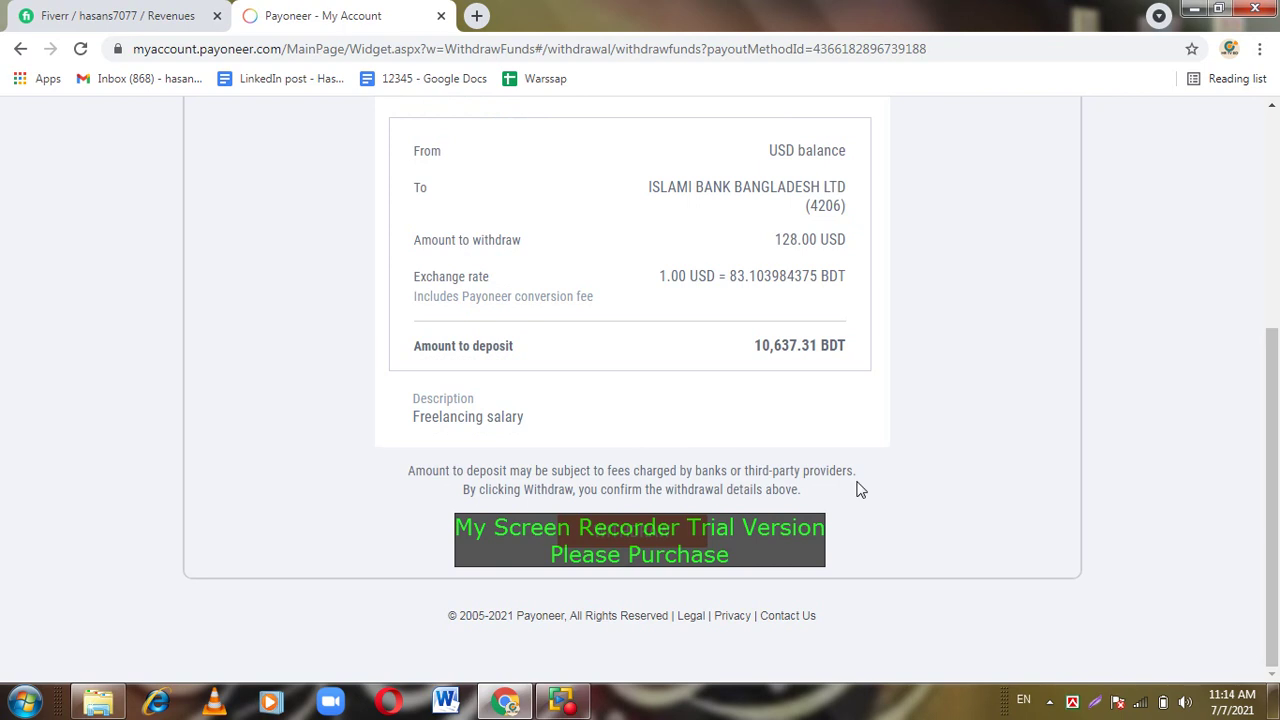
pyautogui.scroll(1, 1272, 462)
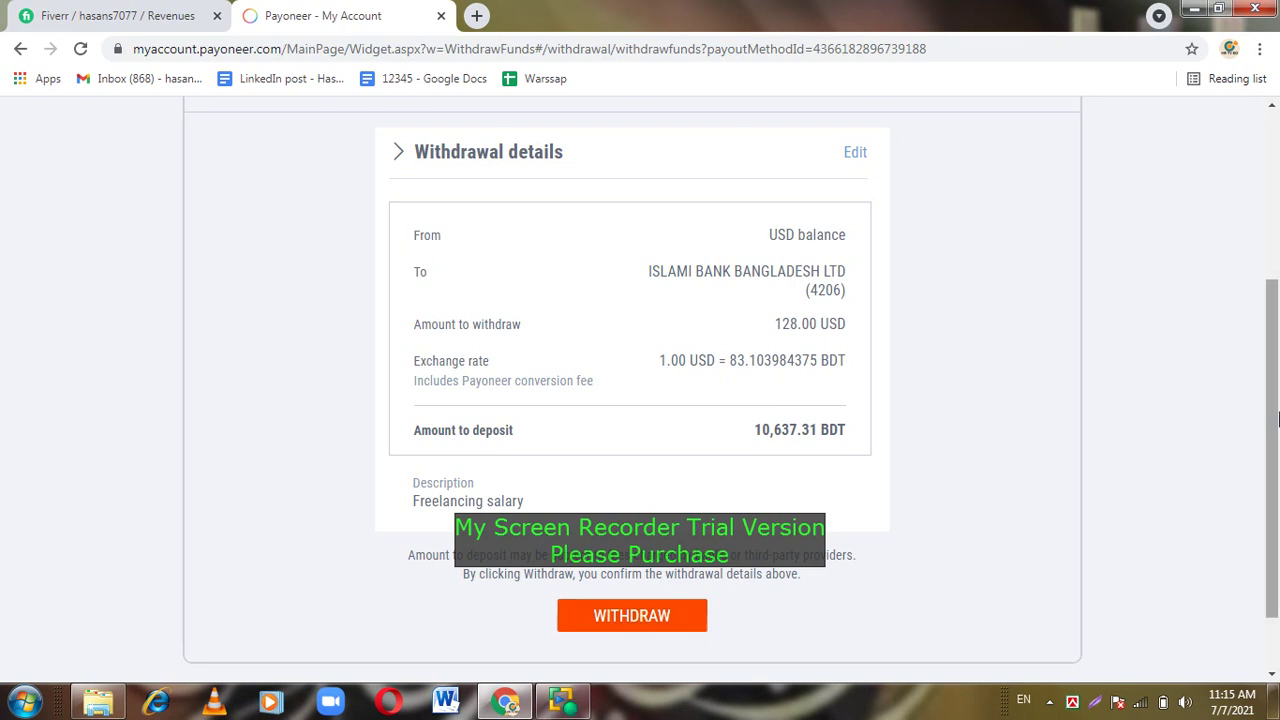
pyautogui.scroll(-1, 1278, 420)
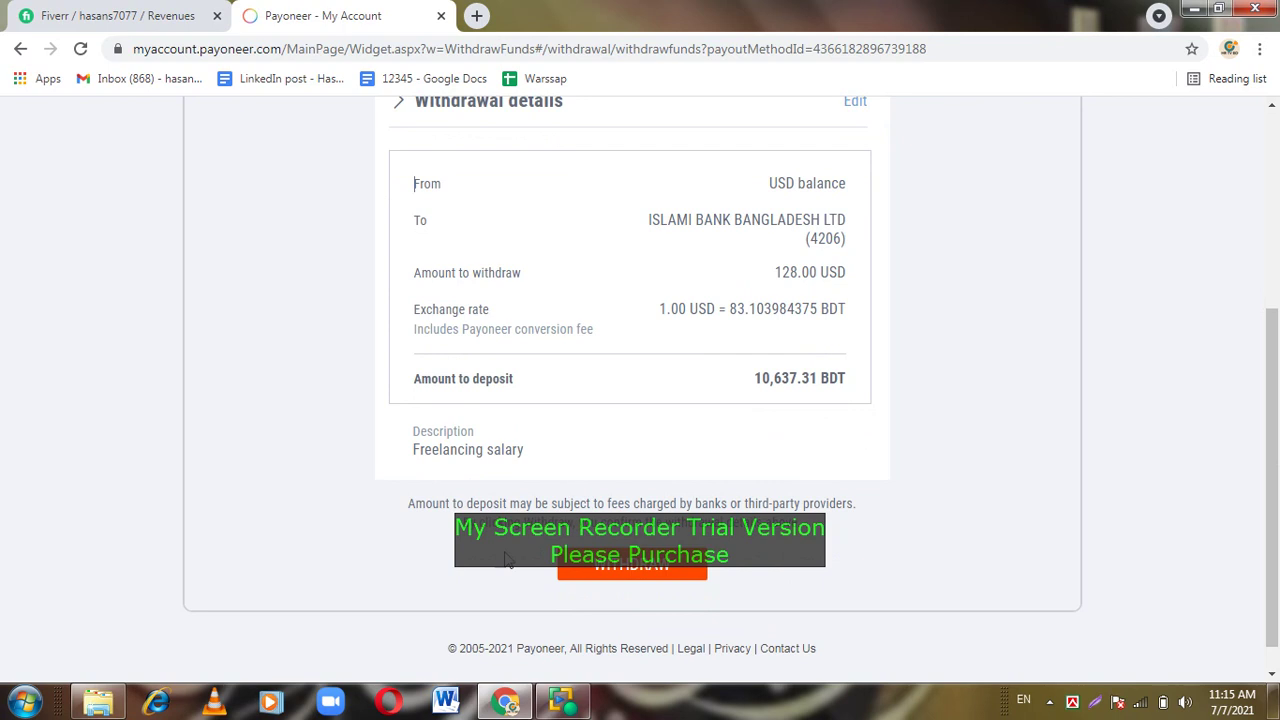
# - Submit the withdrawal with the SMS verification code, turning off codes for this bank
pyautogui.click(626, 572)
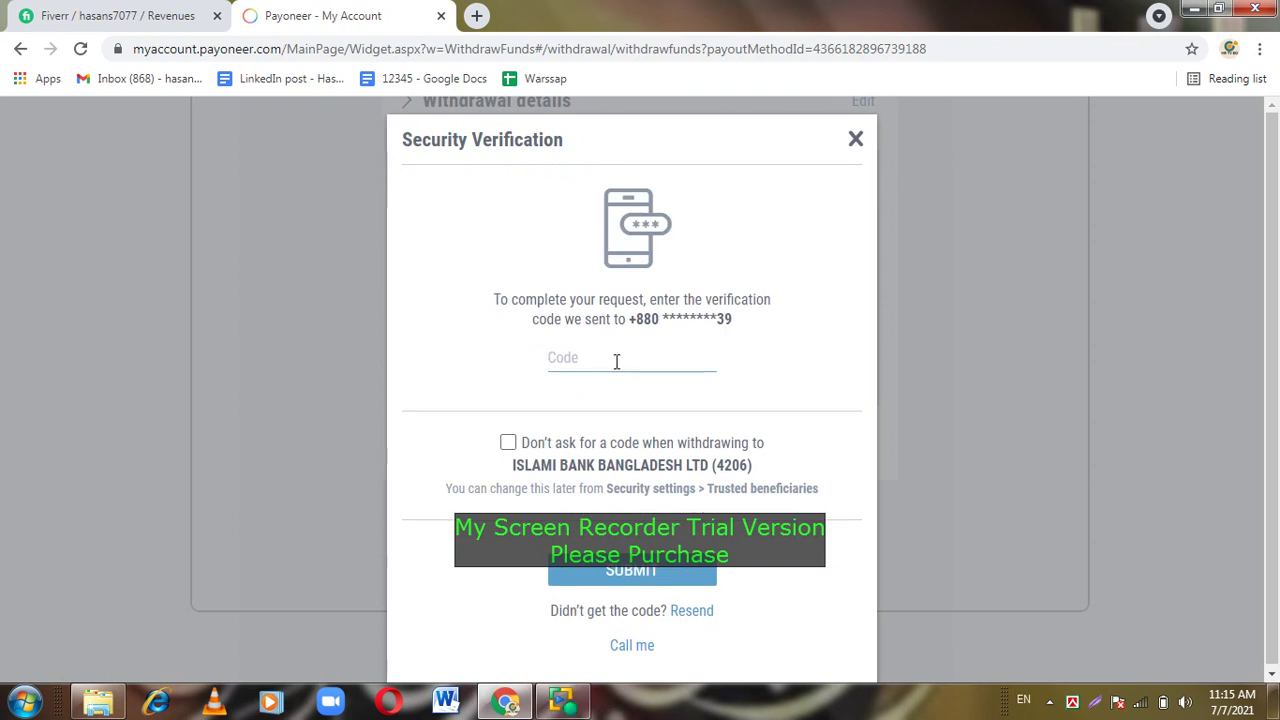
pyautogui.click(508, 444)
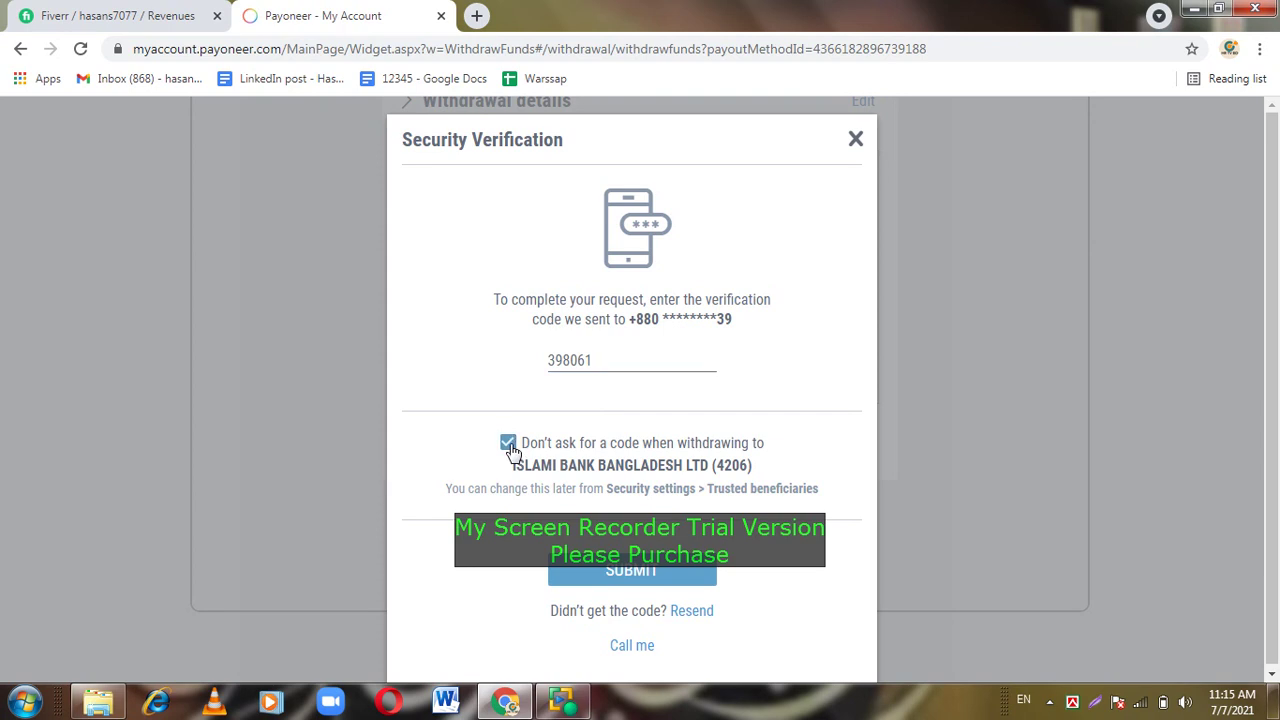
pyautogui.click(636, 574)
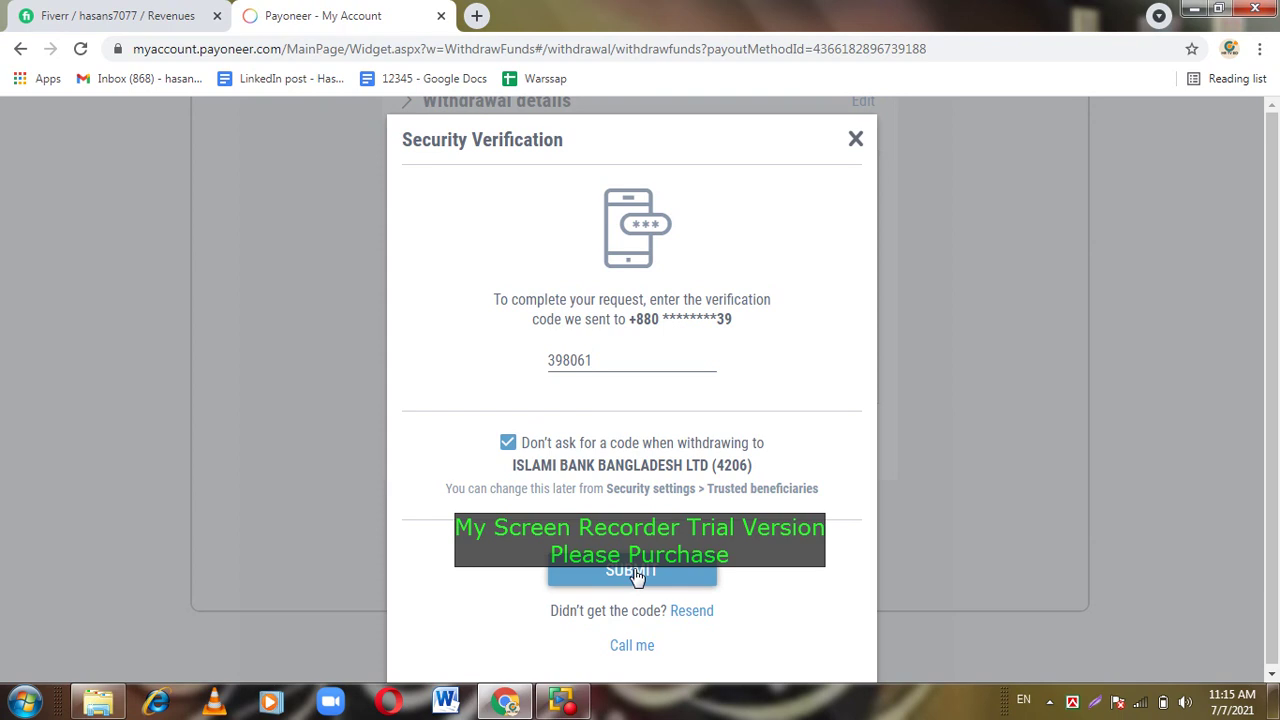
pyautogui.click(636, 574)
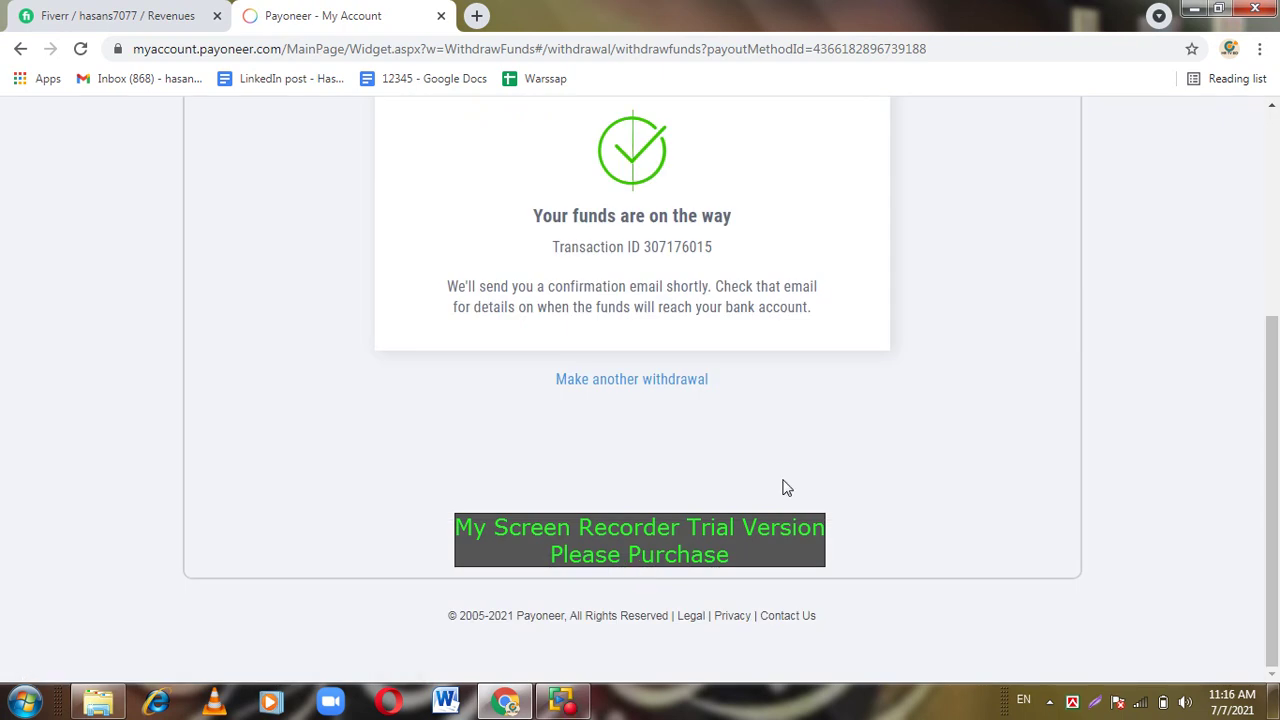
# - Scroll through the 'Your funds are on the way' confirmation and its transaction ID
pyautogui.moveTo(1275, 396); pyautogui.dragTo(1277, 312)
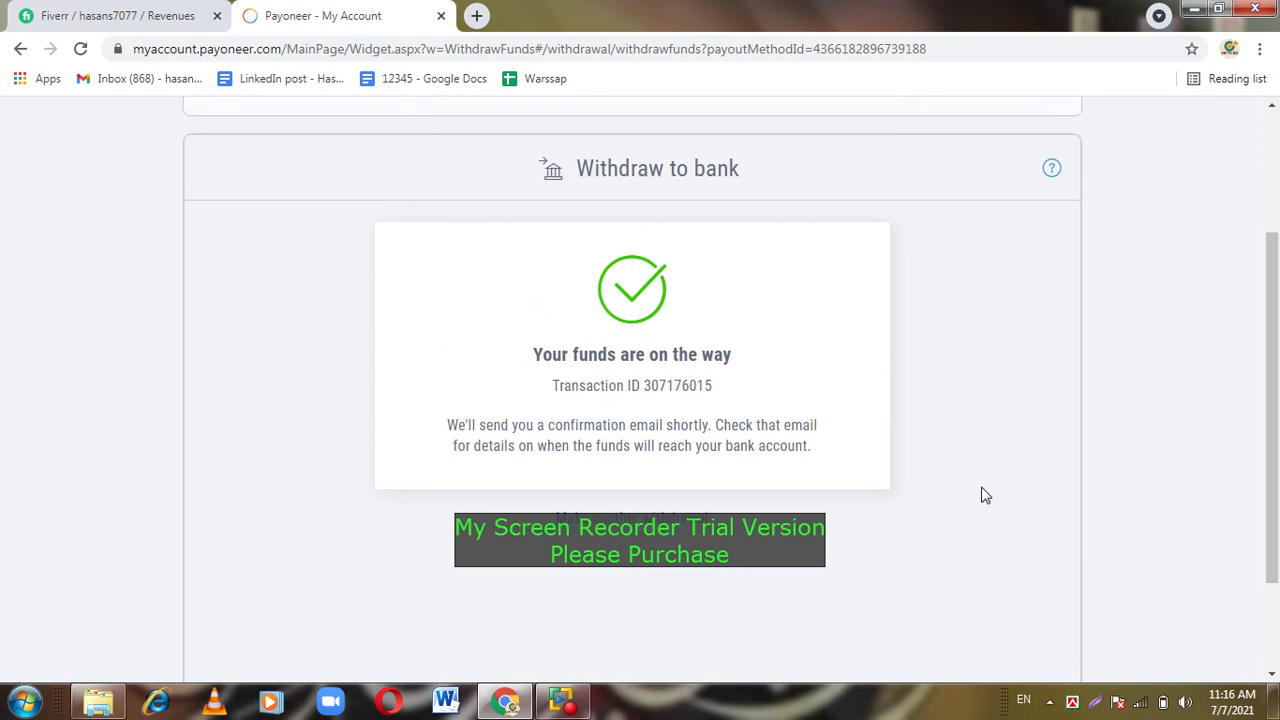
pyautogui.moveTo(1275, 400); pyautogui.dragTo(1275, 356)
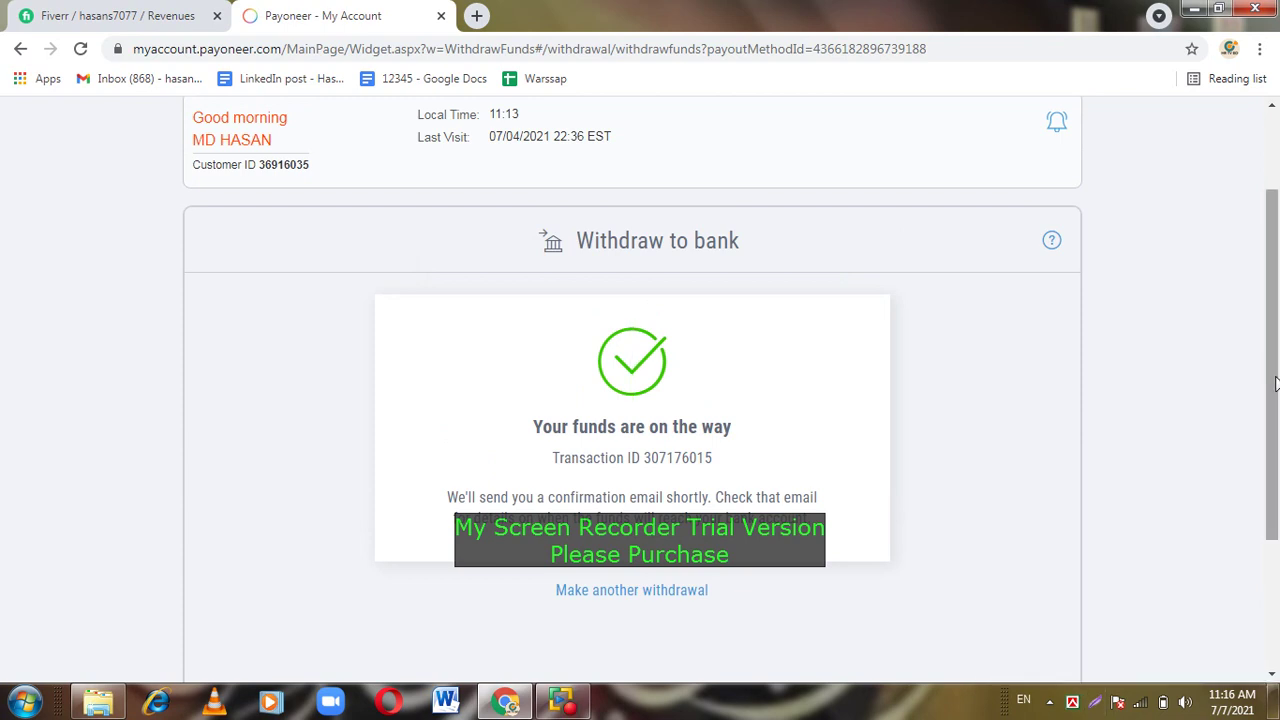
pyautogui.scroll(1, 1278, 358)
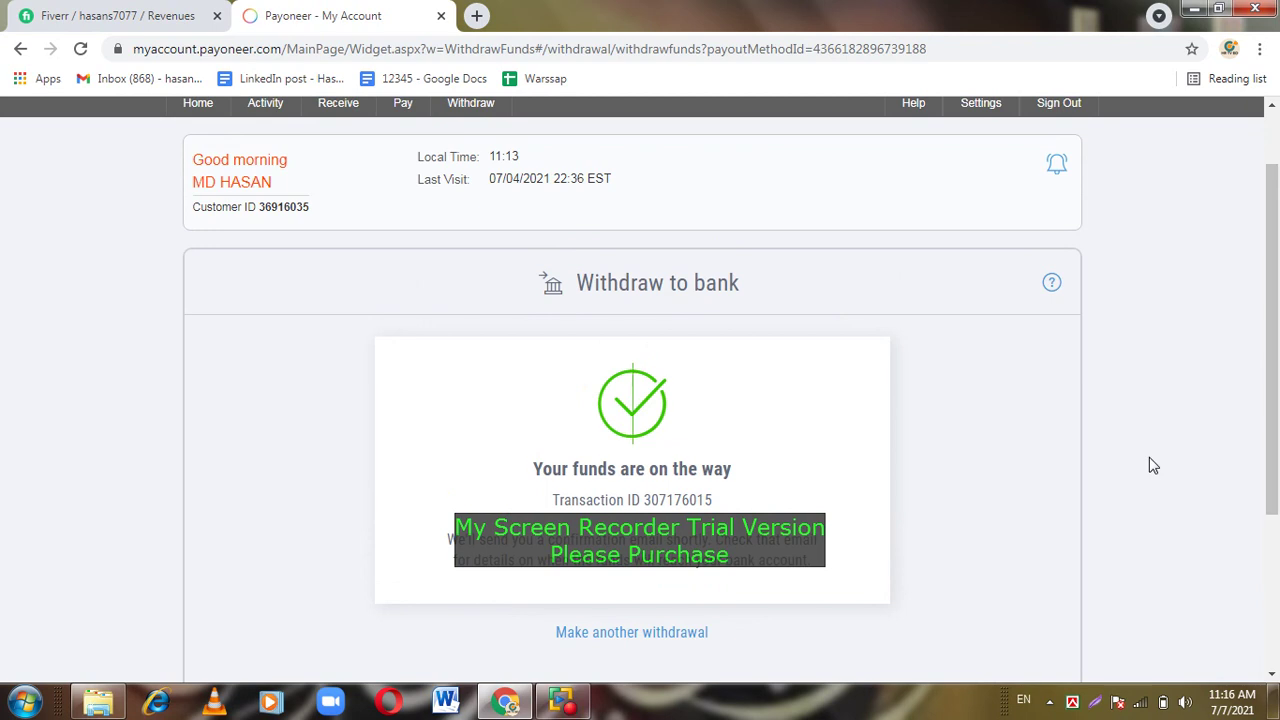
pyautogui.scroll(-1, 1277, 352)
pyautogui.scroll(-1, 1277, 355)
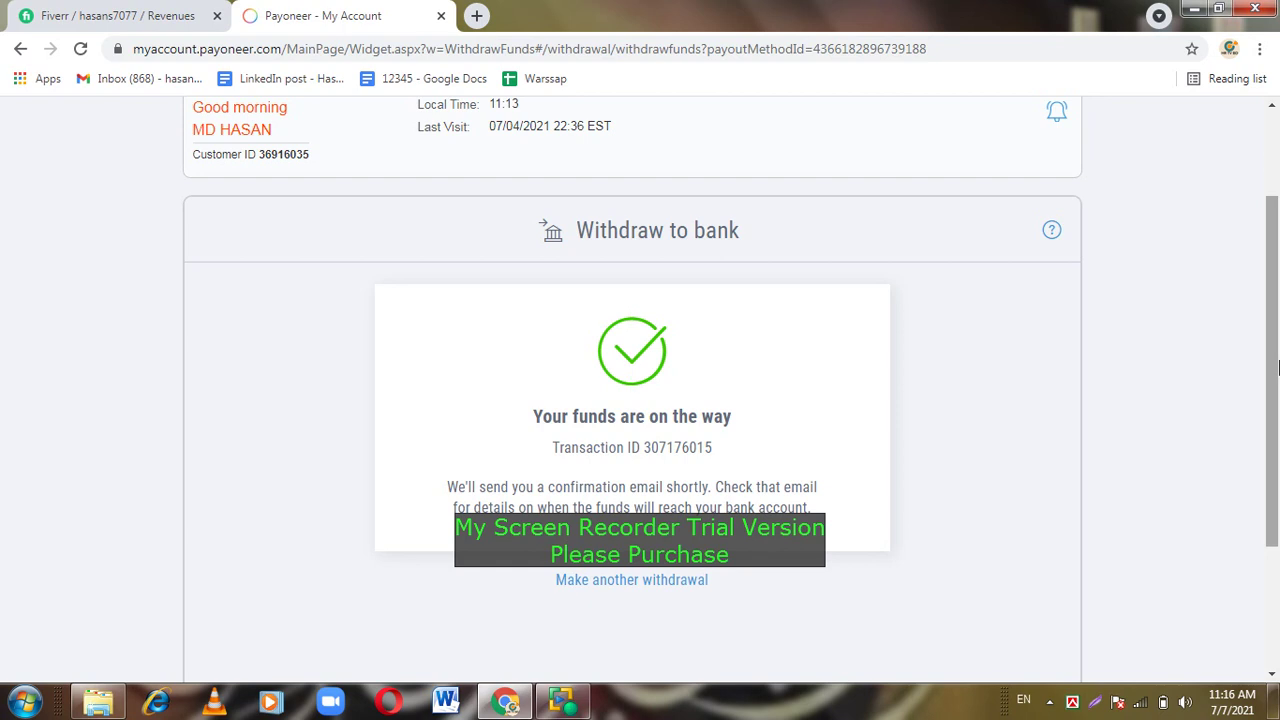
pyautogui.moveTo(1277, 367); pyautogui.dragTo(1277, 283)
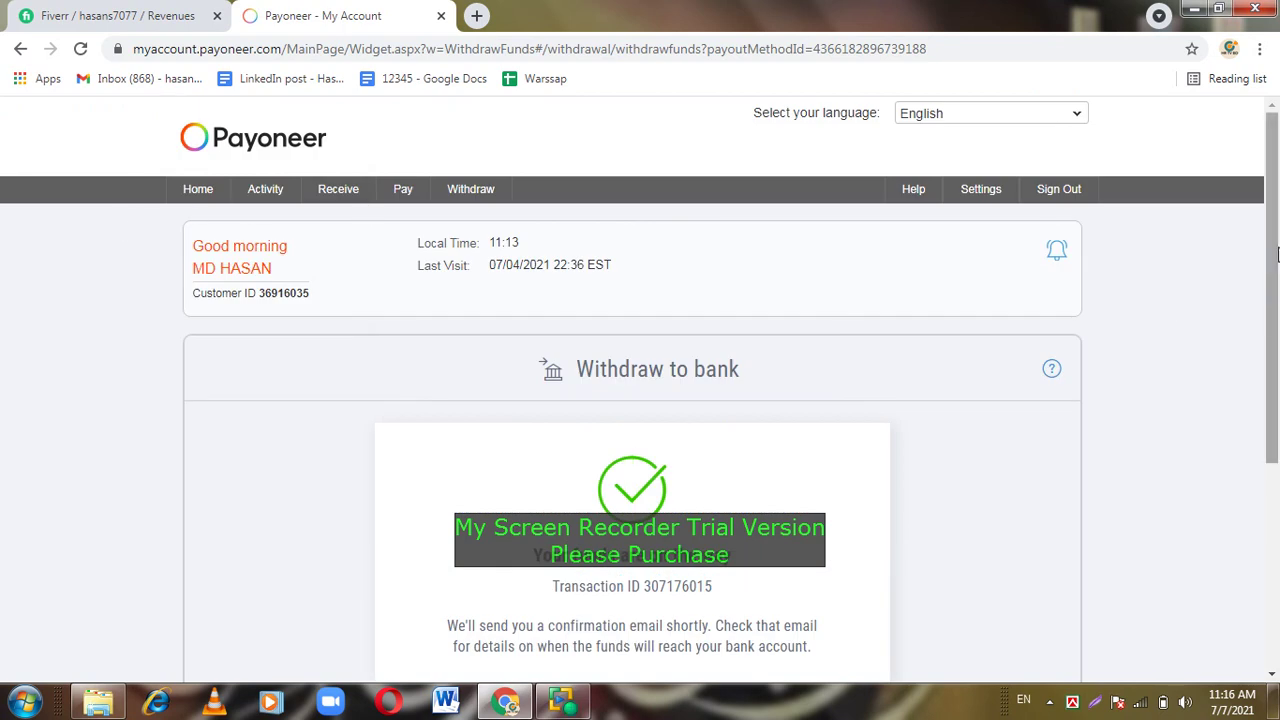
pyautogui.moveTo(1277, 256); pyautogui.dragTo(1277, 410)
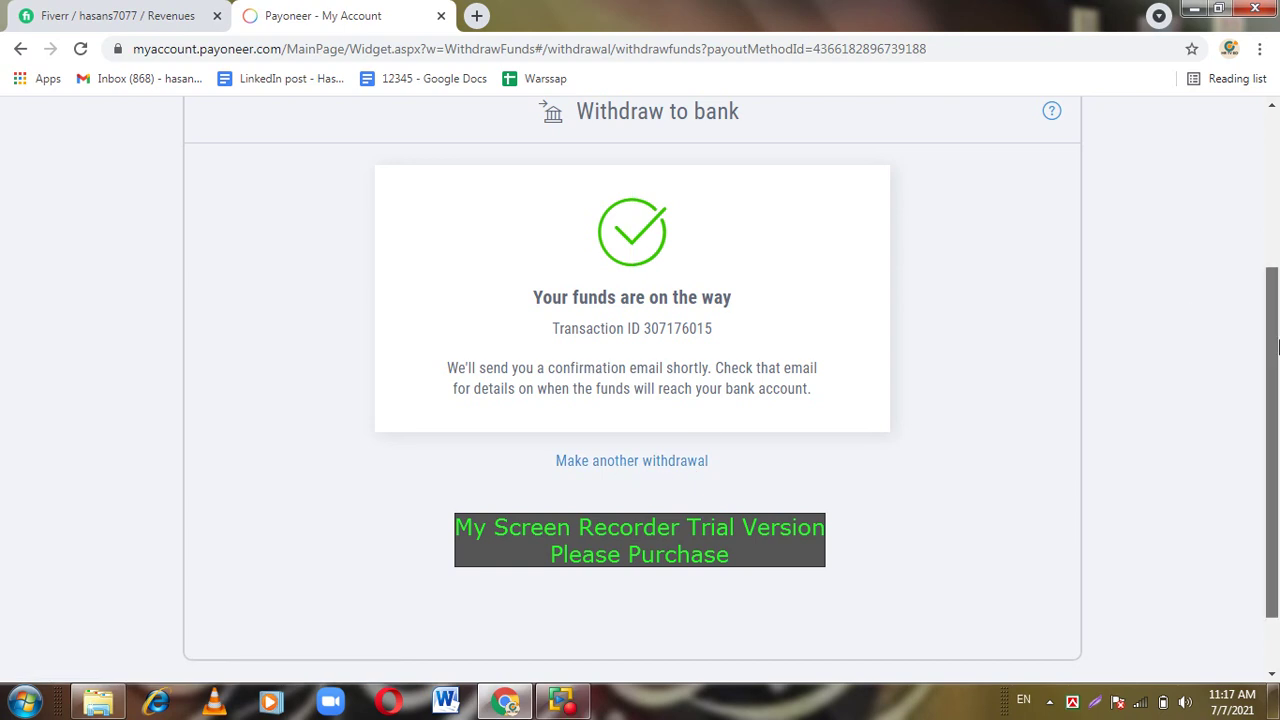
pyautogui.moveTo(1277, 345); pyautogui.dragTo(1276, 203)
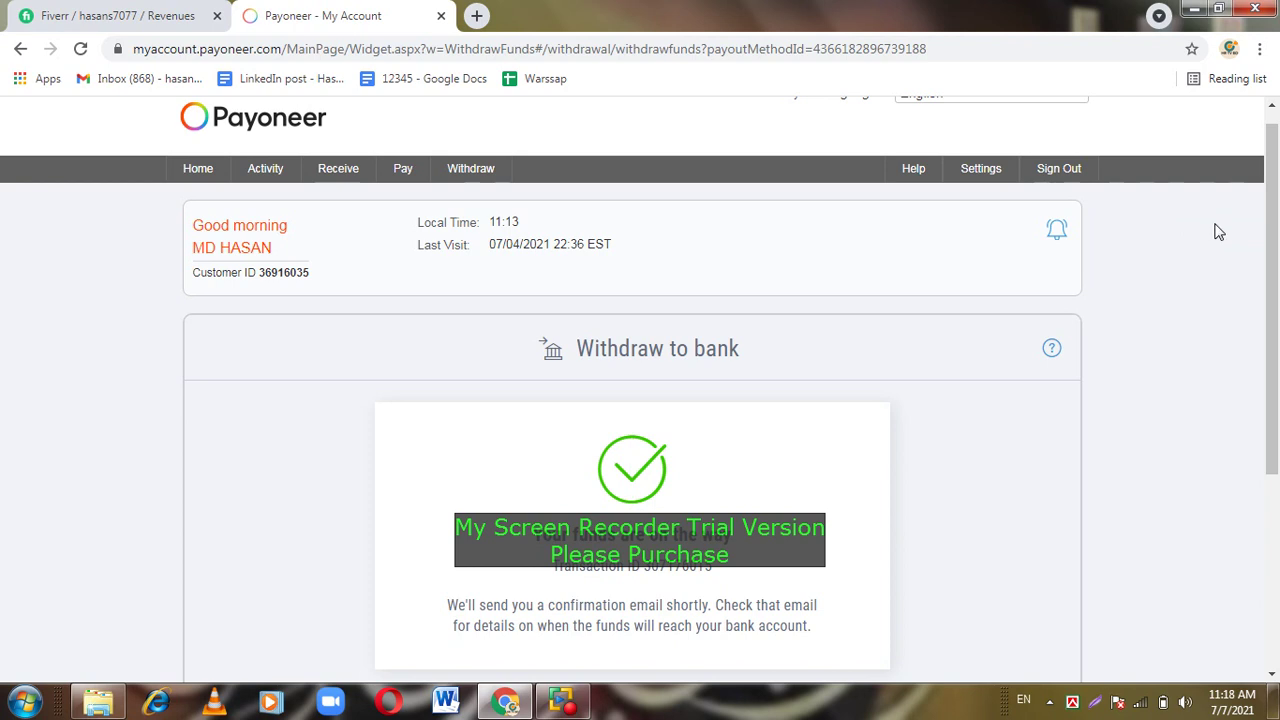
pyautogui.moveTo(1272, 229); pyautogui.dragTo(1278, 167)
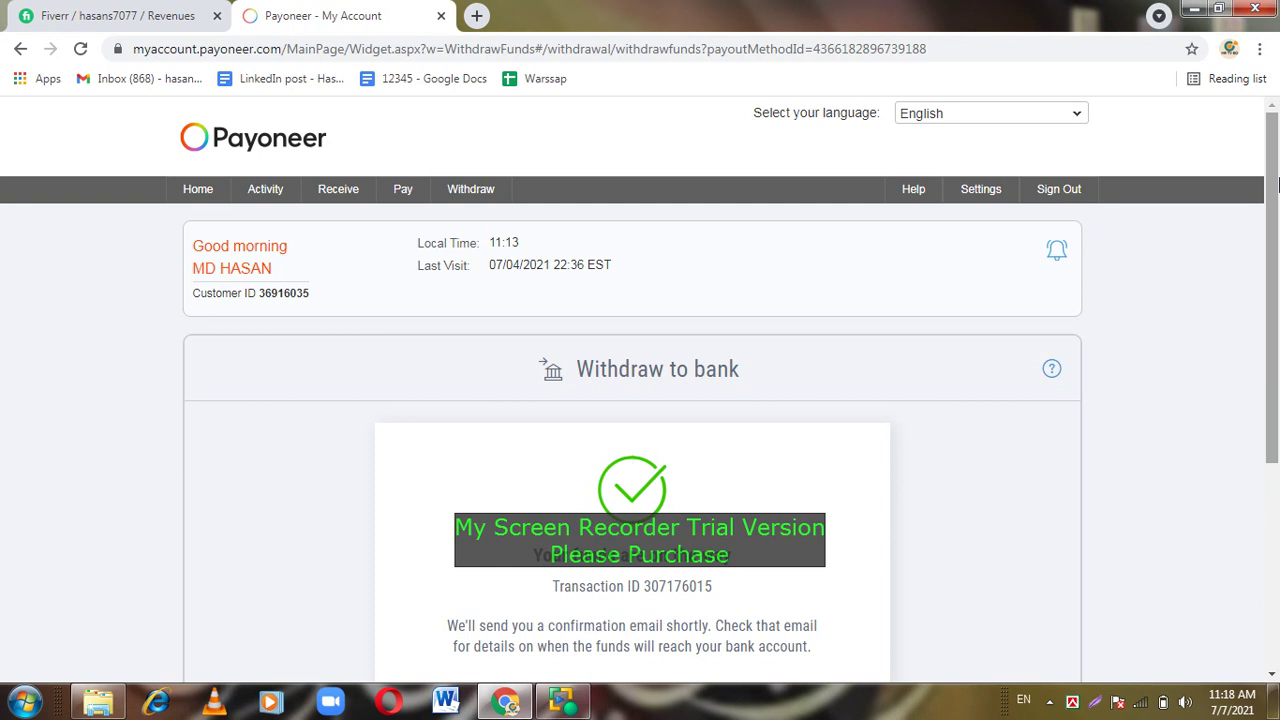
pyautogui.moveTo(1277, 183); pyautogui.dragTo(1275, 232)
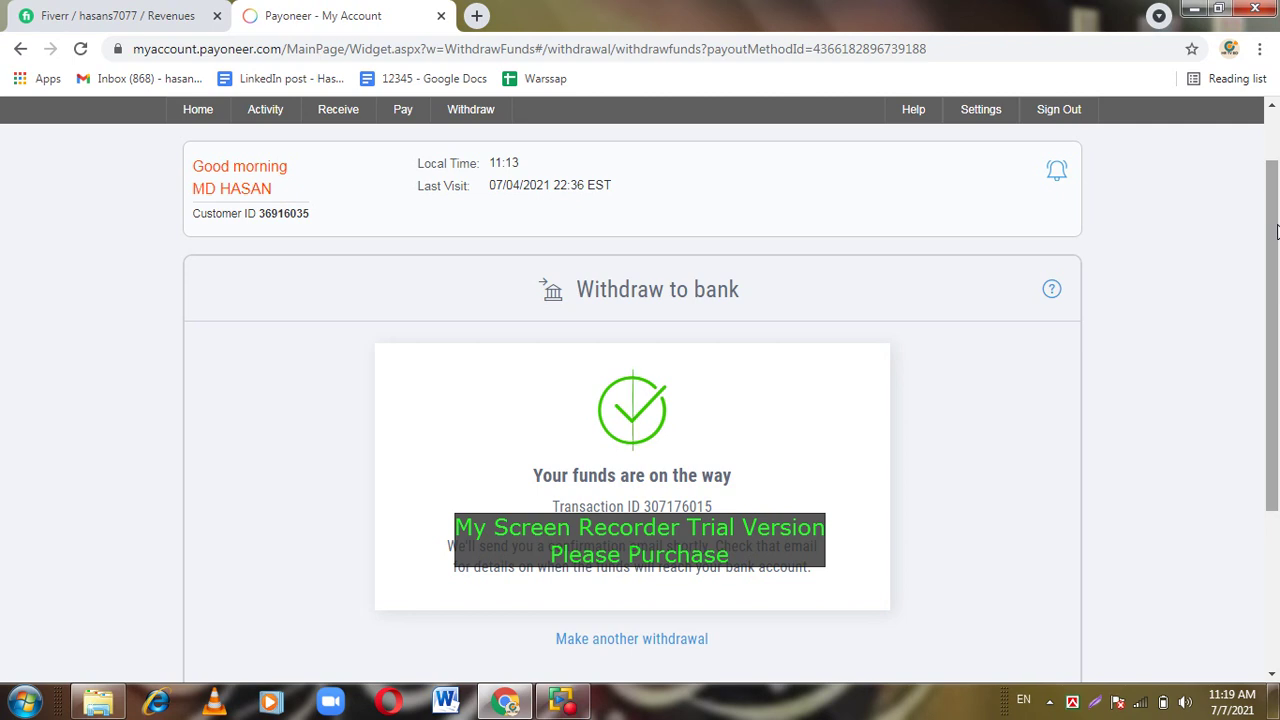
pyautogui.moveTo(1276, 232); pyautogui.dragTo(1276, 178)
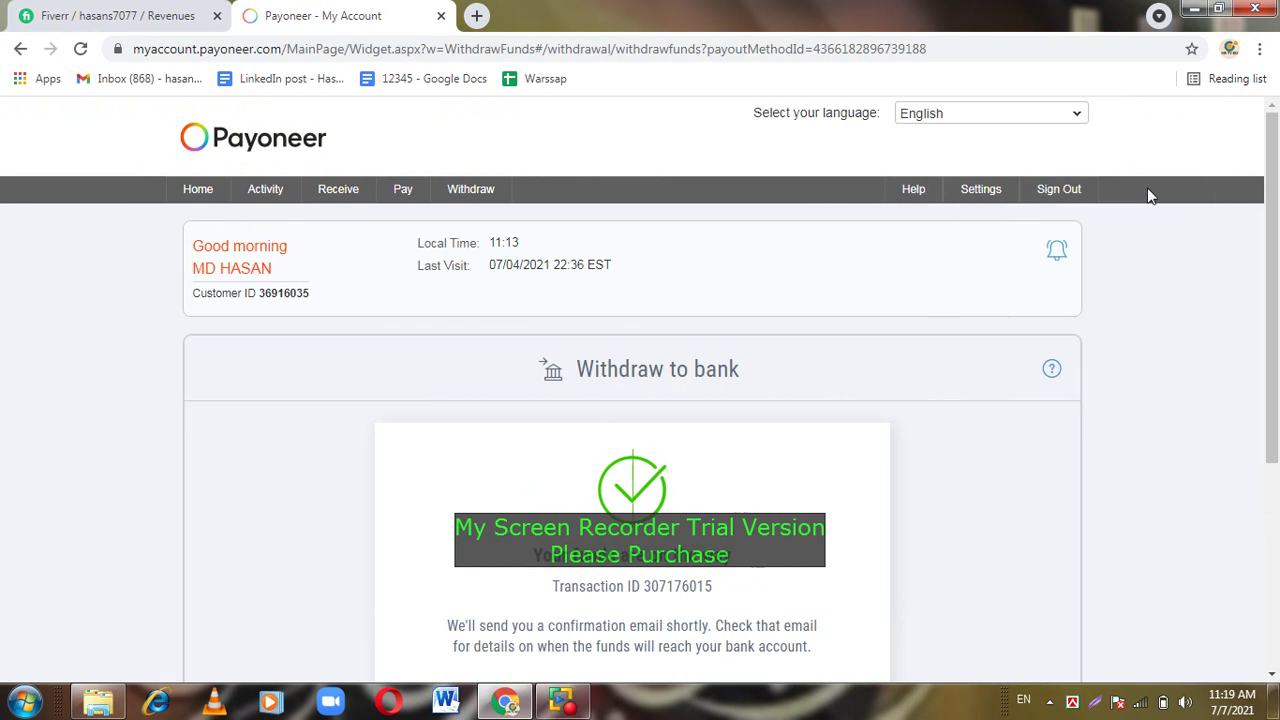
pyautogui.moveTo(1100, 205)
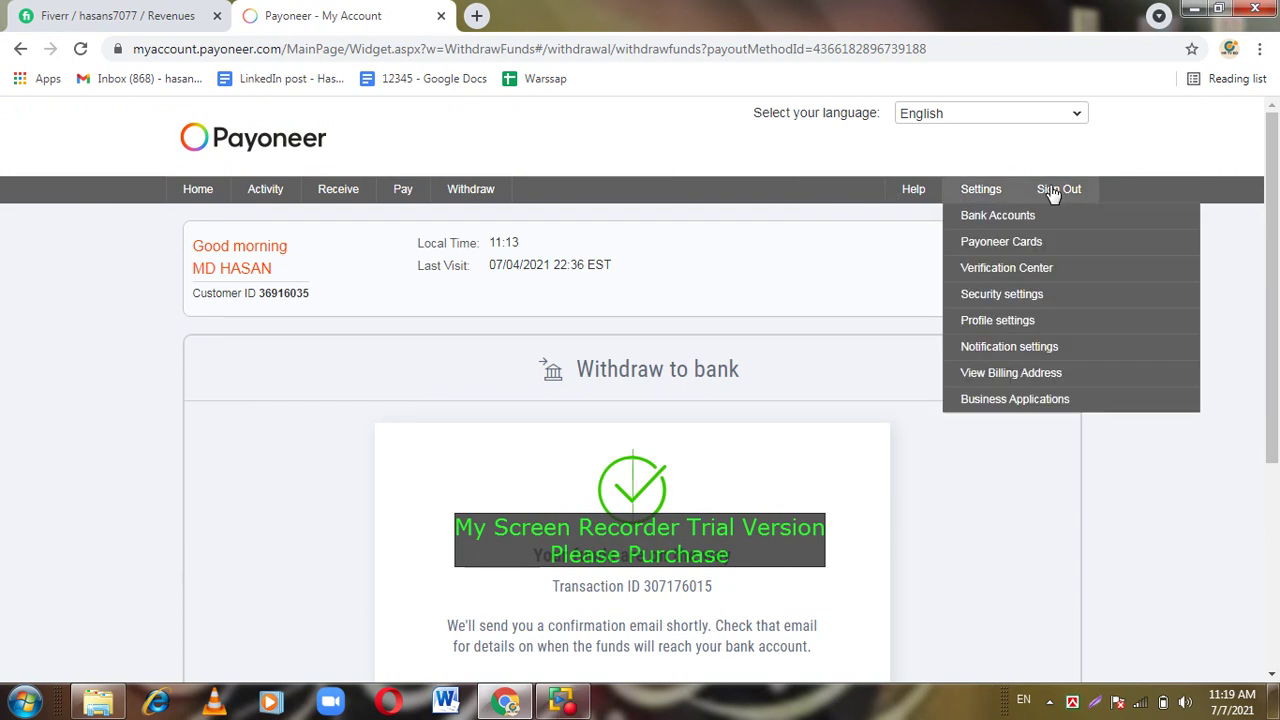
pyautogui.moveTo(940, 195)
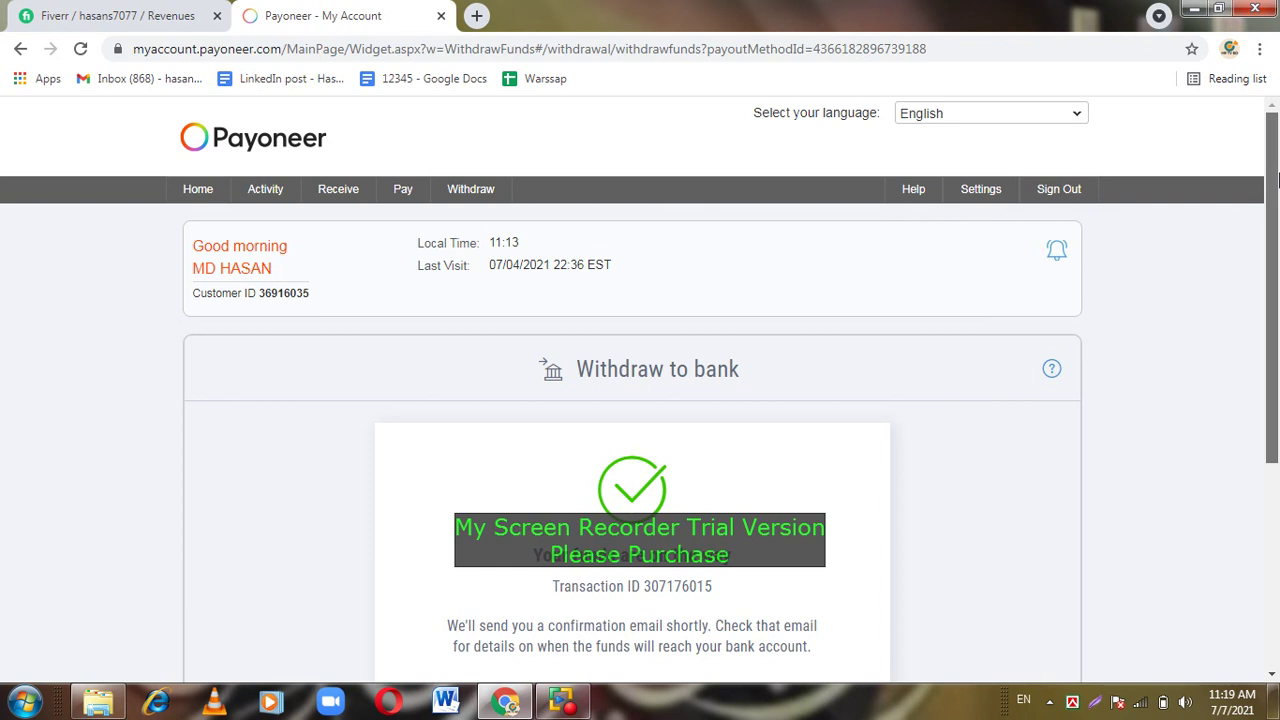
pyautogui.moveTo(1275, 178); pyautogui.dragTo(1277, 220)
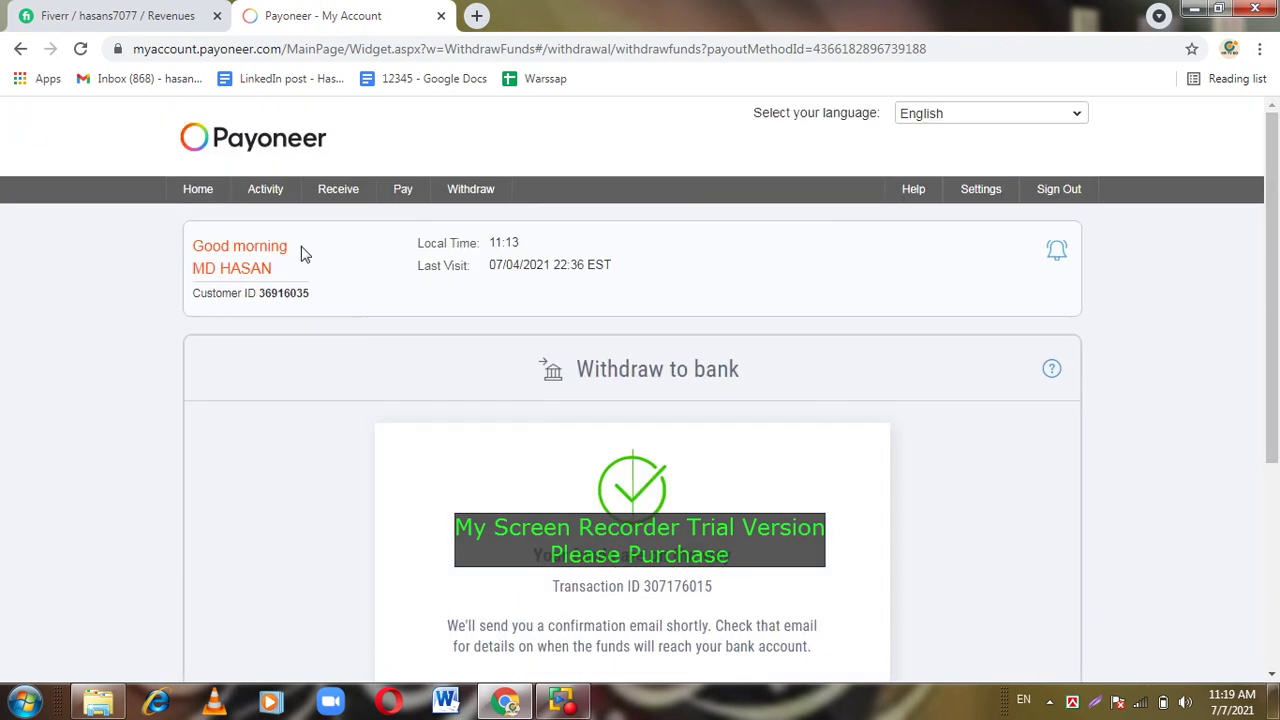
# - Reload Fiverr's Earnings page to show $128 withdrawn and $0 available
pyautogui.click(88, 12)
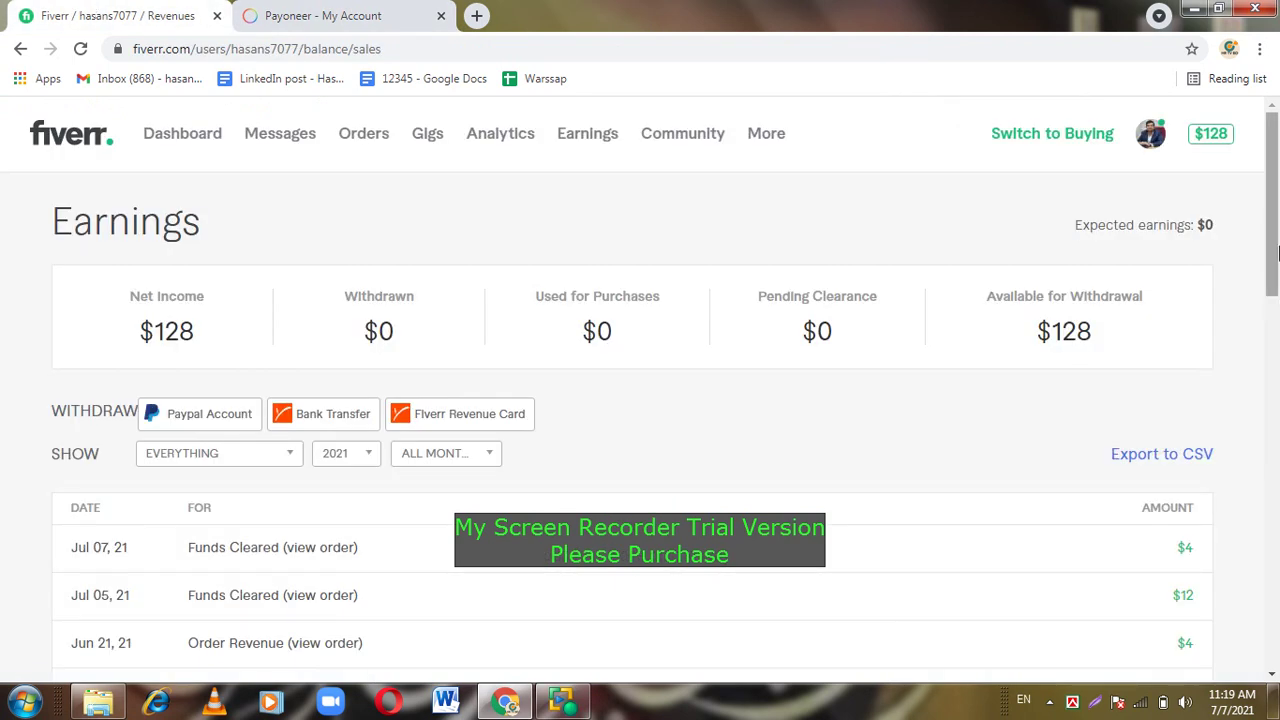
pyautogui.click(78, 53)
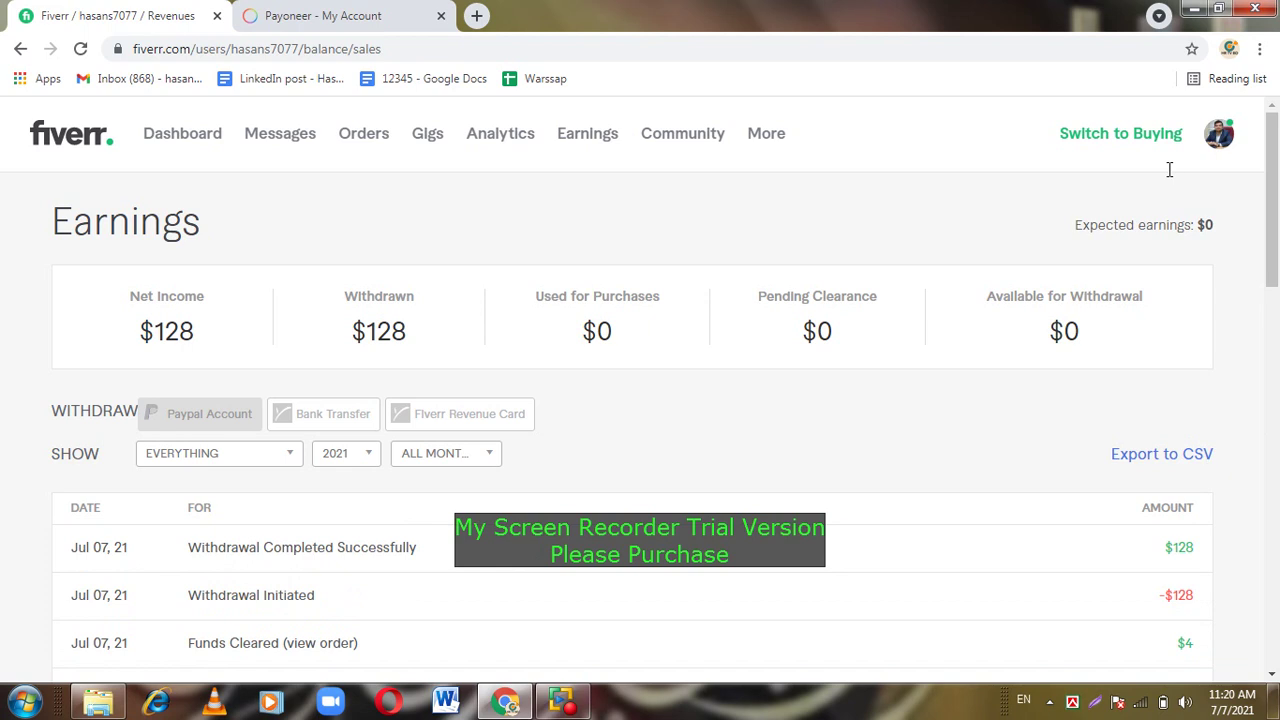
pyautogui.moveTo(1277, 189)
pyautogui.mouseDown()
pyautogui.moveTo(1277, 372)
pyautogui.moveTo(1277, 175)
pyautogui.mouseUp()
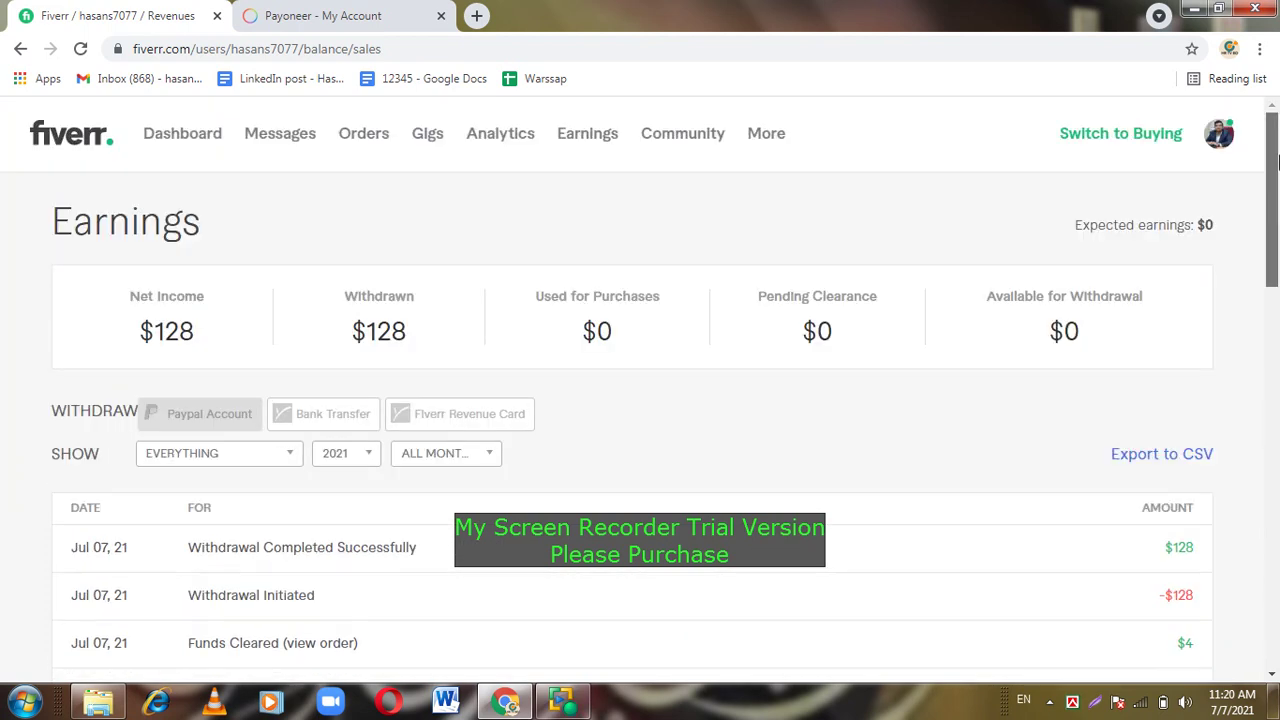
pyautogui.click(585, 140)
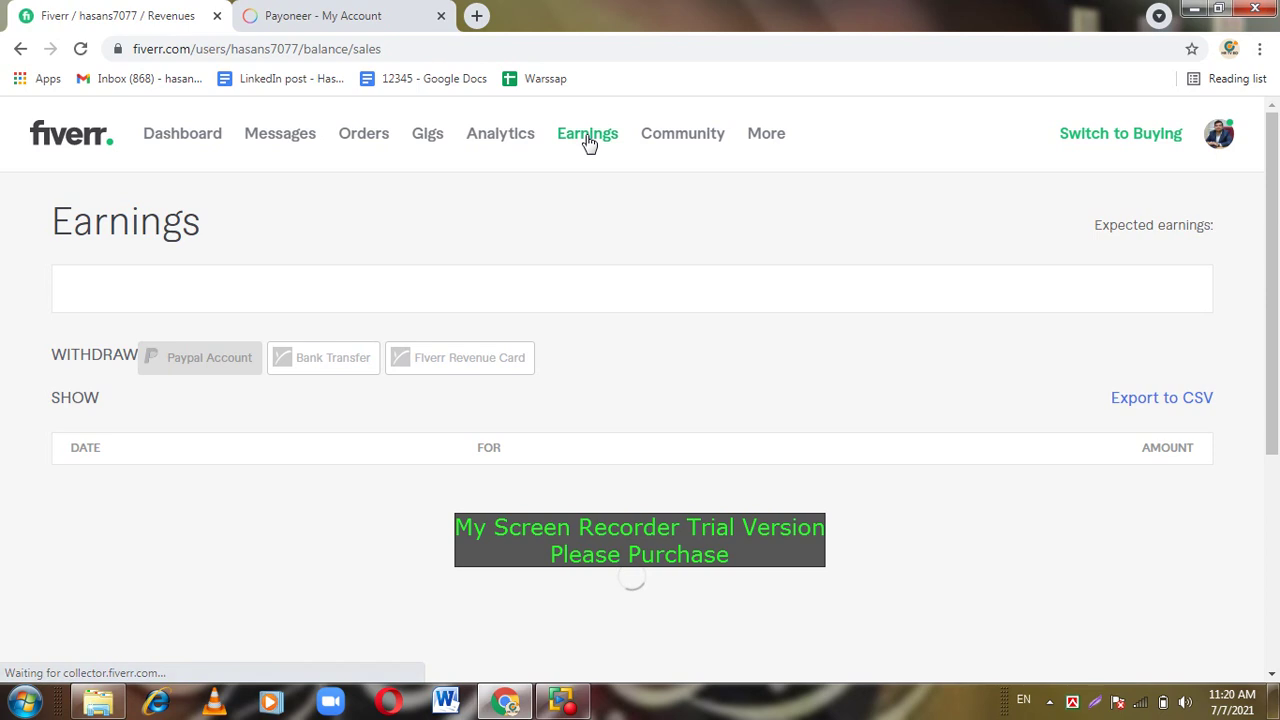
pyautogui.click(562, 701)
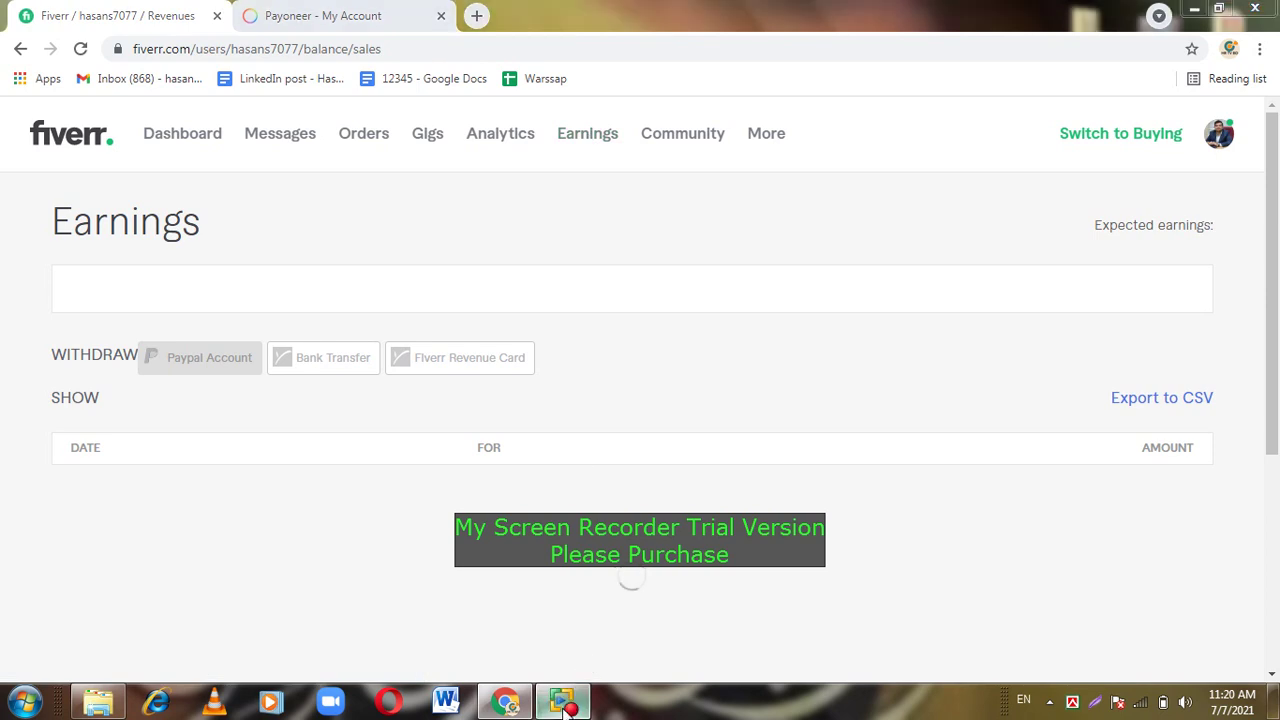